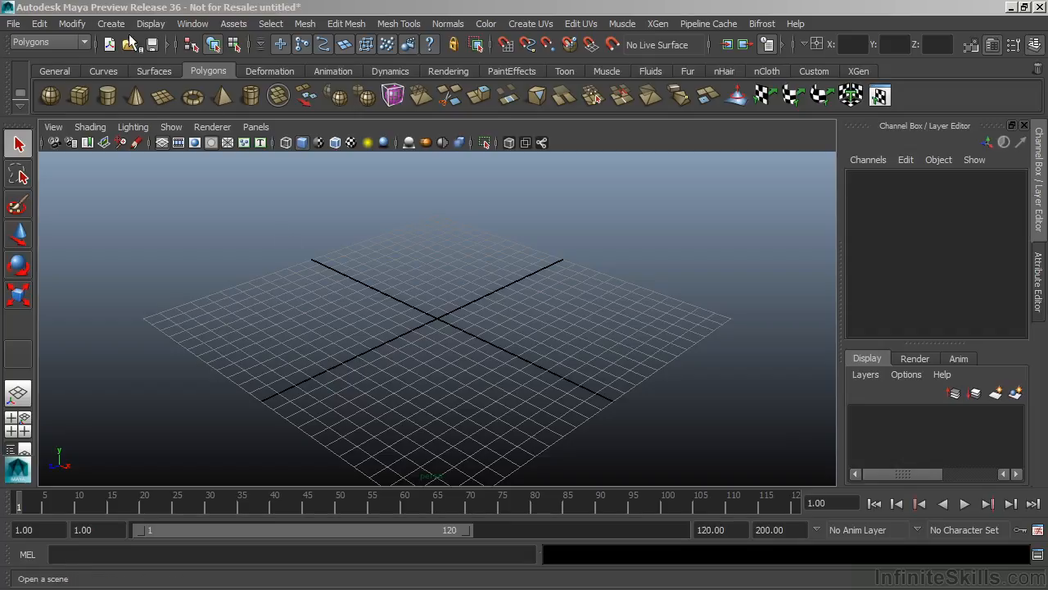
# Step: Create a polygon sphere at the centre of the grid
pyautogui.click(110, 22)
pyautogui.moveTo(149, 63)
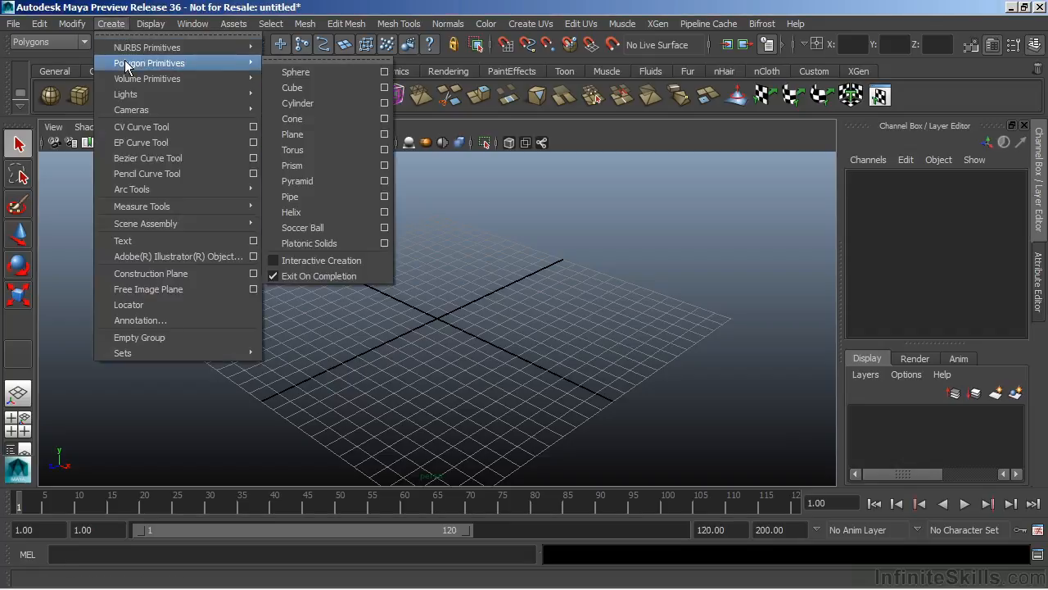
pyautogui.click(334, 74)
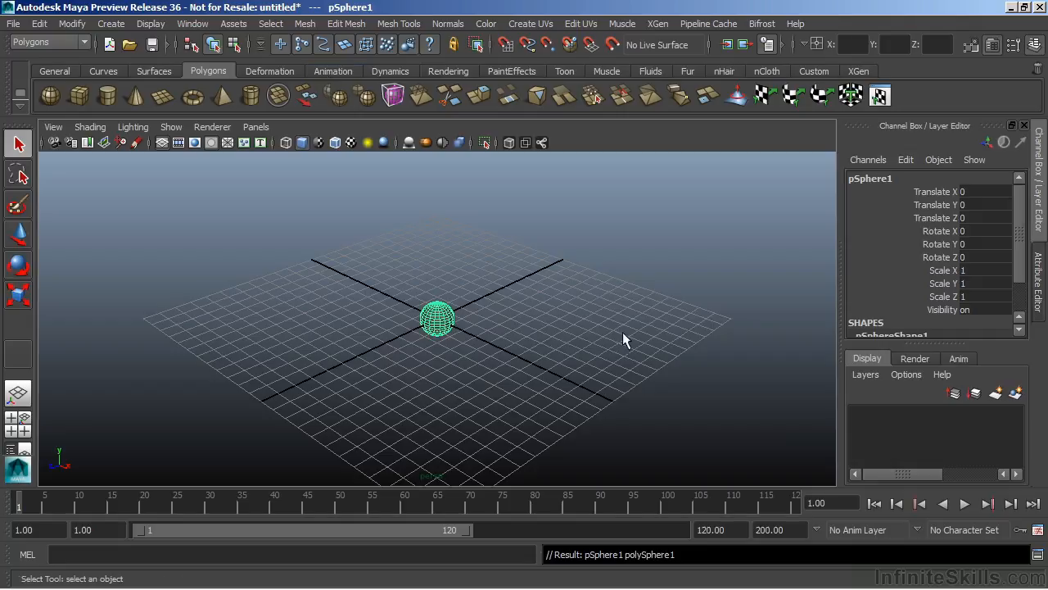
# Step: Examine the sphere's transform, shape and polySphere1 input attributes in the Channel Box and Attribute Editor
pyautogui.moveTo(1019, 251); pyautogui.dragTo(1018, 279)
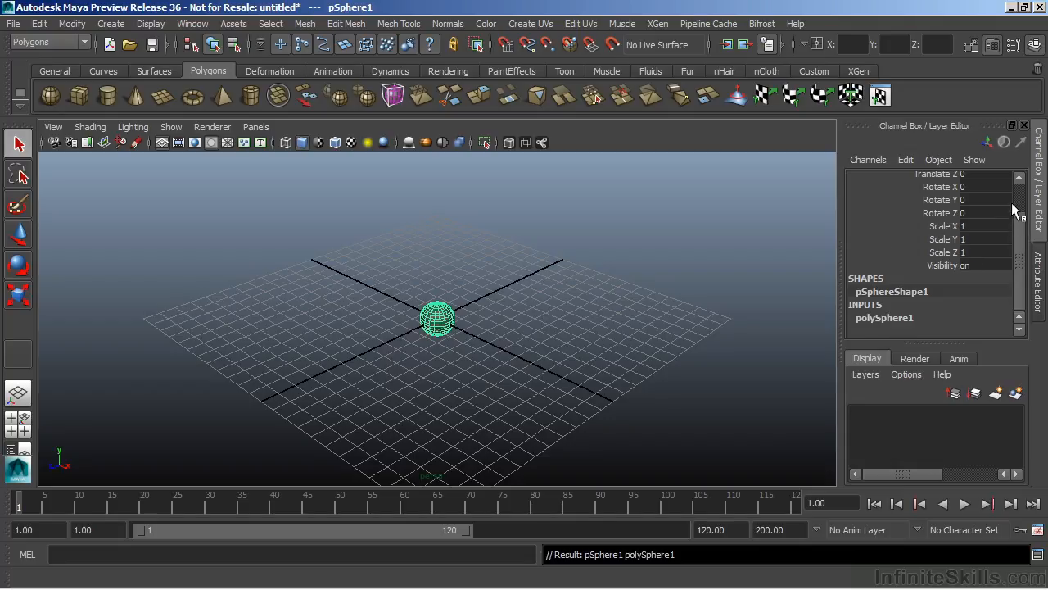
pyautogui.moveTo(1016, 217); pyautogui.dragTo(927, 184)
pyautogui.moveTo(1022, 233); pyautogui.dragTo(895, 301)
pyautogui.click(1038, 275)
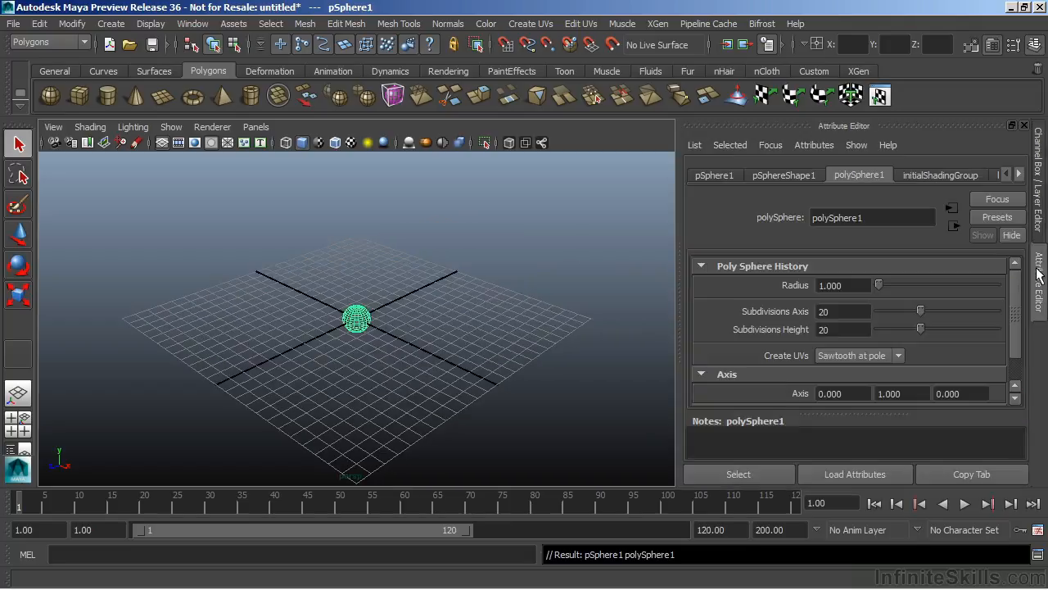
pyautogui.click(726, 175)
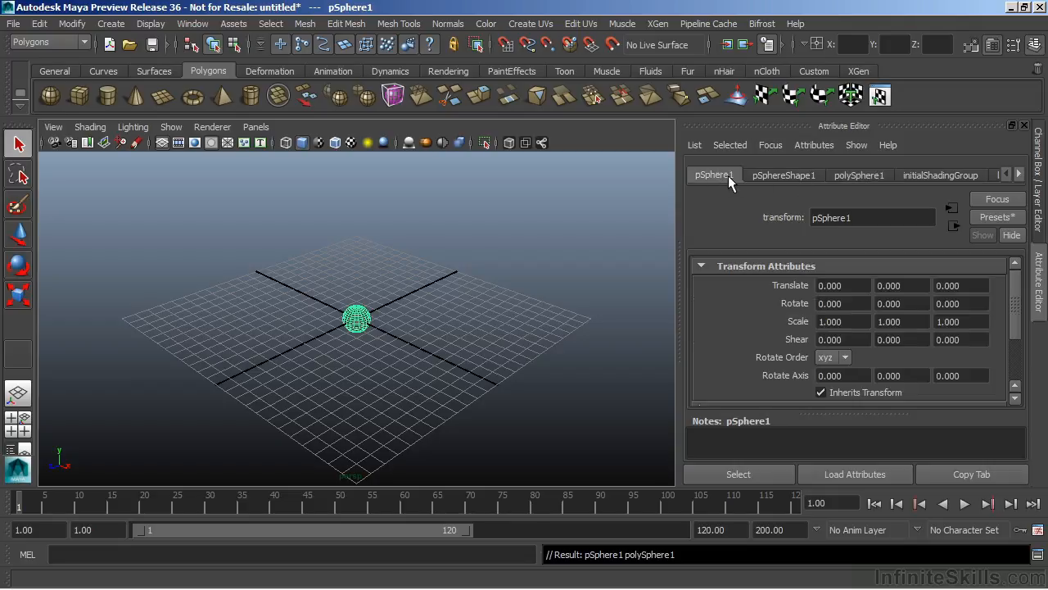
pyautogui.click(770, 176)
pyautogui.click(844, 175)
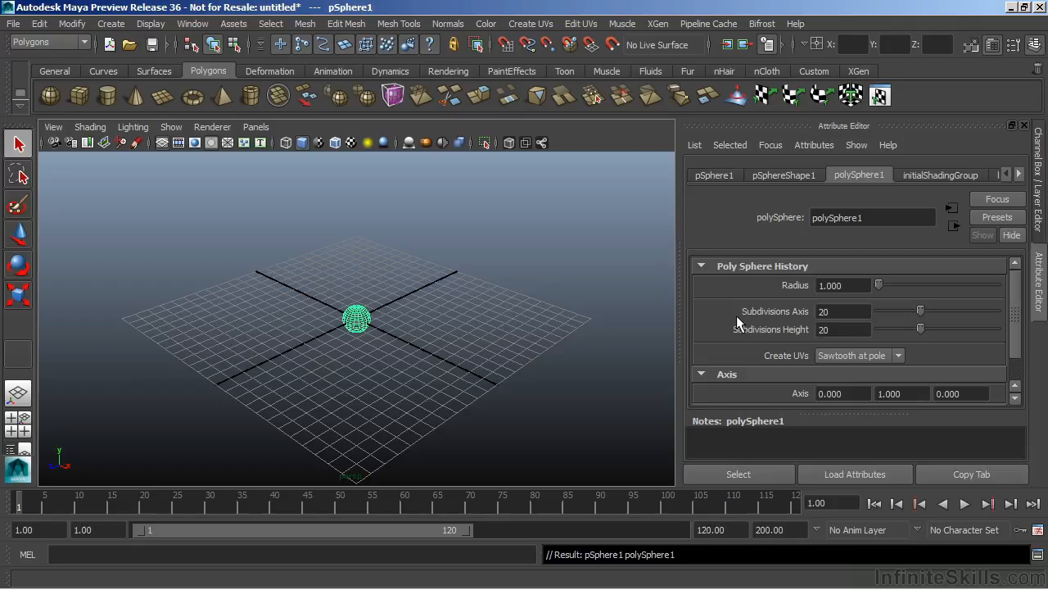
pyautogui.click(1037, 216)
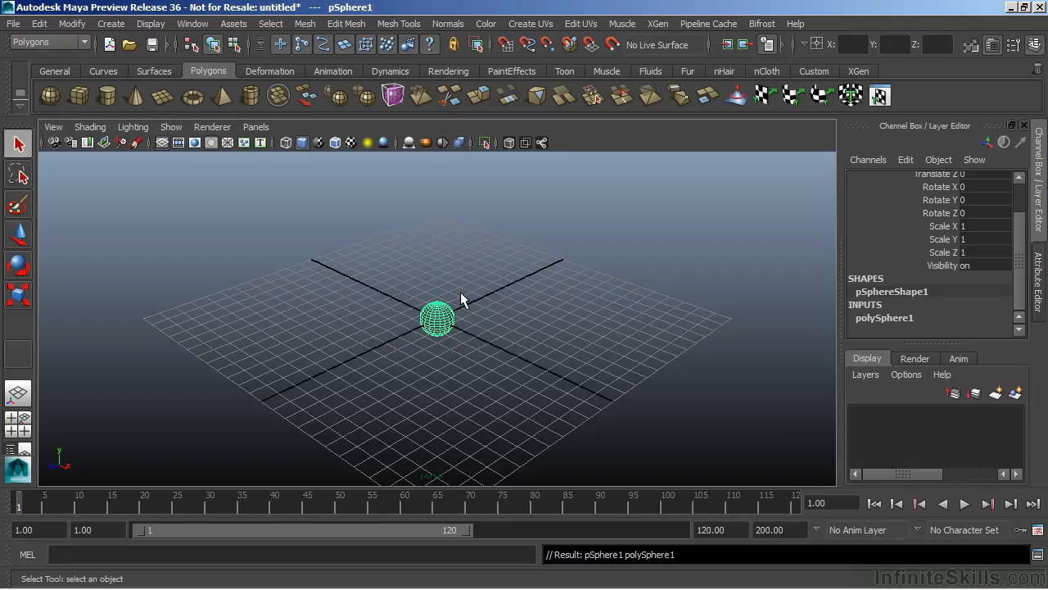
# Step: Open the Hypergraph: Hierarchy window and enlarge it over the viewport
pyautogui.click(193, 24)
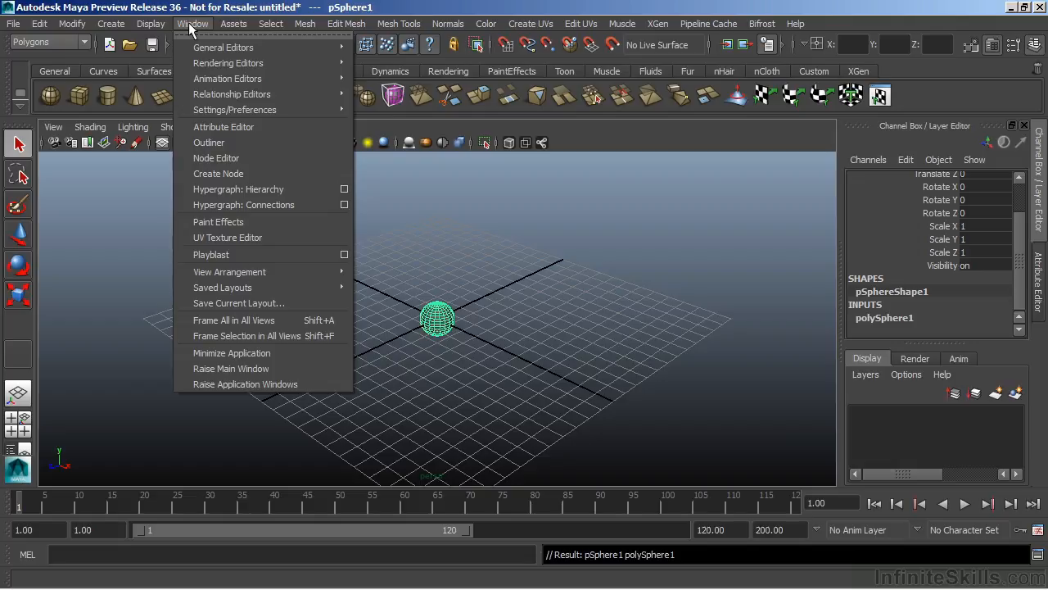
pyautogui.click(258, 190)
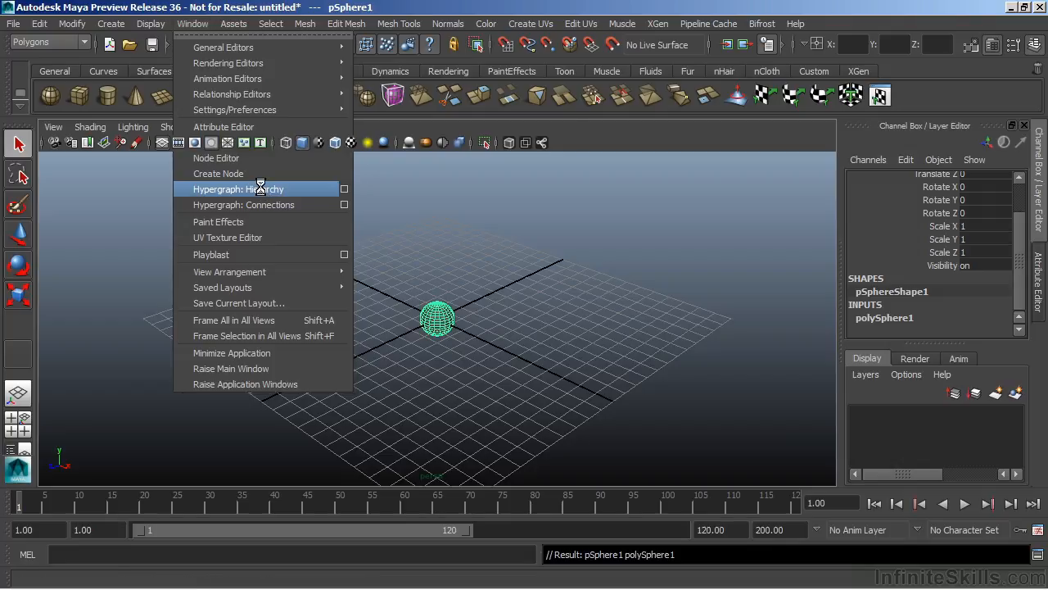
pyautogui.moveTo(444, 77); pyautogui.dragTo(742, 101)
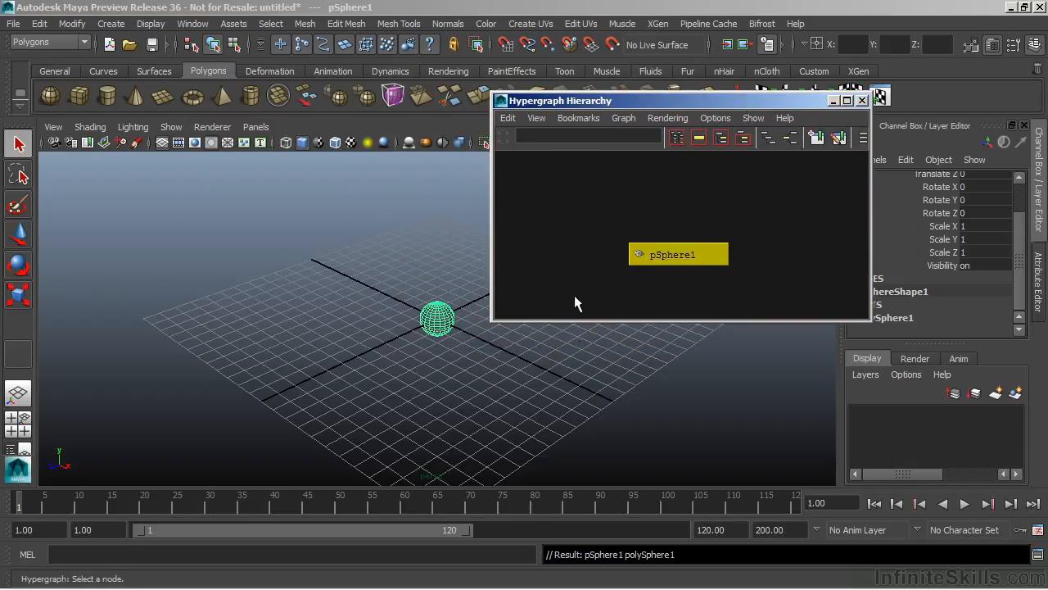
pyautogui.moveTo(492, 322); pyautogui.dragTo(472, 466)
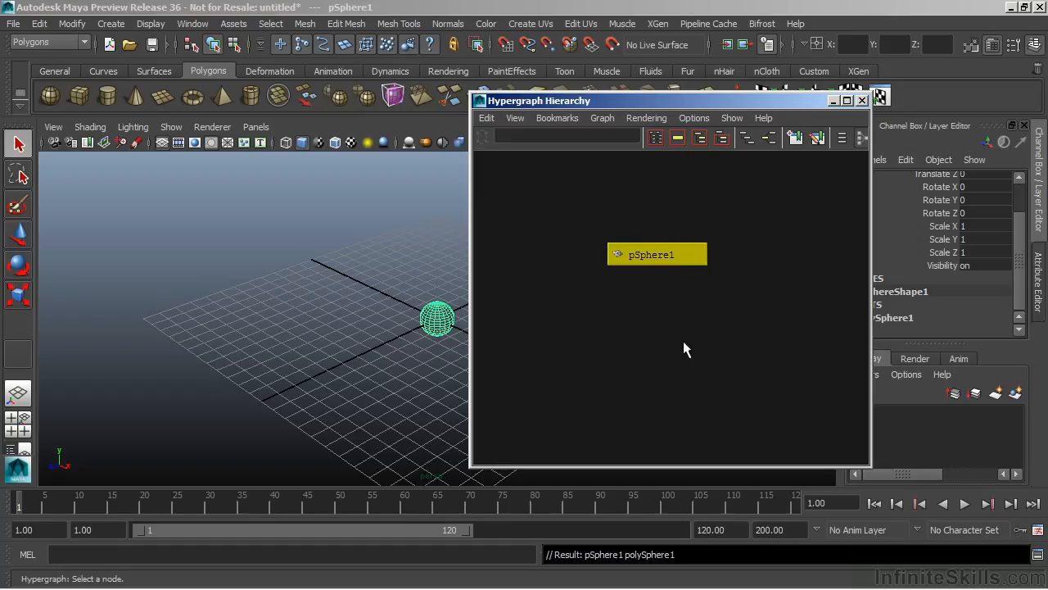
pyautogui.moveTo(471, 466); pyautogui.dragTo(348, 431)
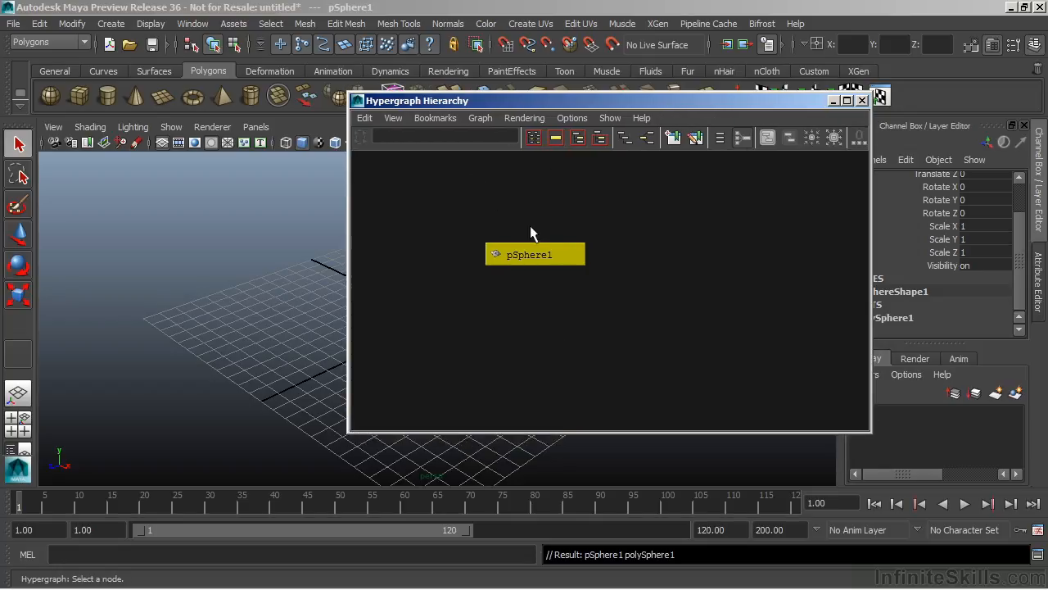
pyautogui.moveTo(529, 102); pyautogui.dragTo(435, 63)
pyautogui.moveTo(771, 395); pyautogui.dragTo(824, 460)
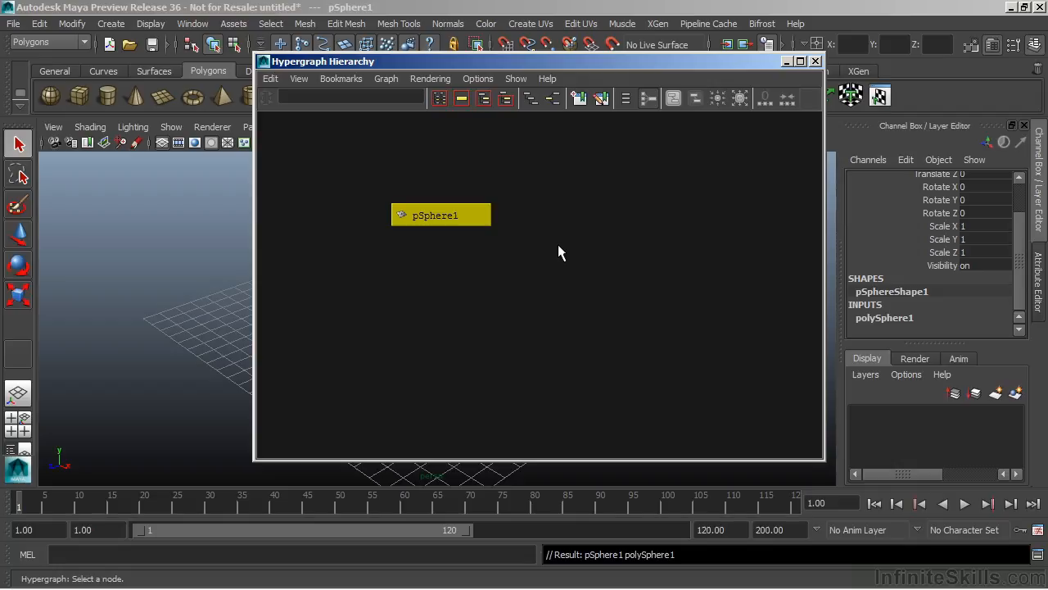
# Step: Explore the pSphere1 node in the Hypergraph by panning, zooming and framing it
pyautogui.keyDown('alt'); pyautogui.moveTo(580, 252); pyautogui.dragTo(645, 243, button='middle'); pyautogui.keyUp('alt')
pyautogui.keyDown('alt'); pyautogui.moveTo(630, 255); pyautogui.dragTo(692, 275, button='right'); pyautogui.keyUp('alt')
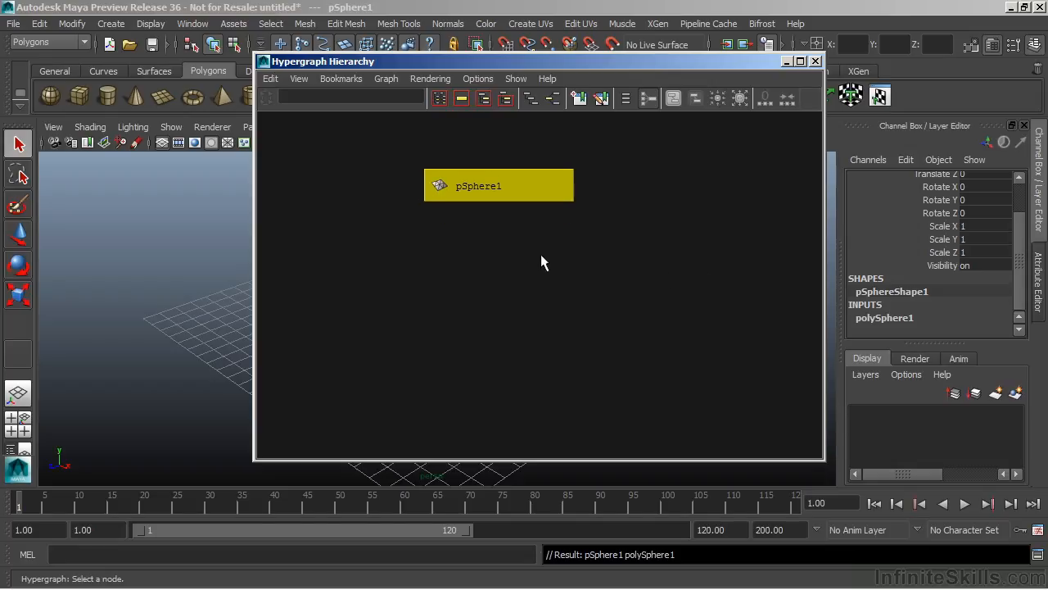
pyautogui.keyDown('alt'); pyautogui.moveTo(541, 254); pyautogui.dragTo(558, 334, button='middle'); pyautogui.keyUp('alt')
pyautogui.keyDown('alt'); pyautogui.moveTo(421, 270); pyautogui.dragTo(593, 283, button='right'); pyautogui.keyUp('alt')
pyautogui.keyDown('alt'); pyautogui.moveTo(593, 282); pyautogui.dragTo(606, 280, button='middle'); pyautogui.keyUp('alt')
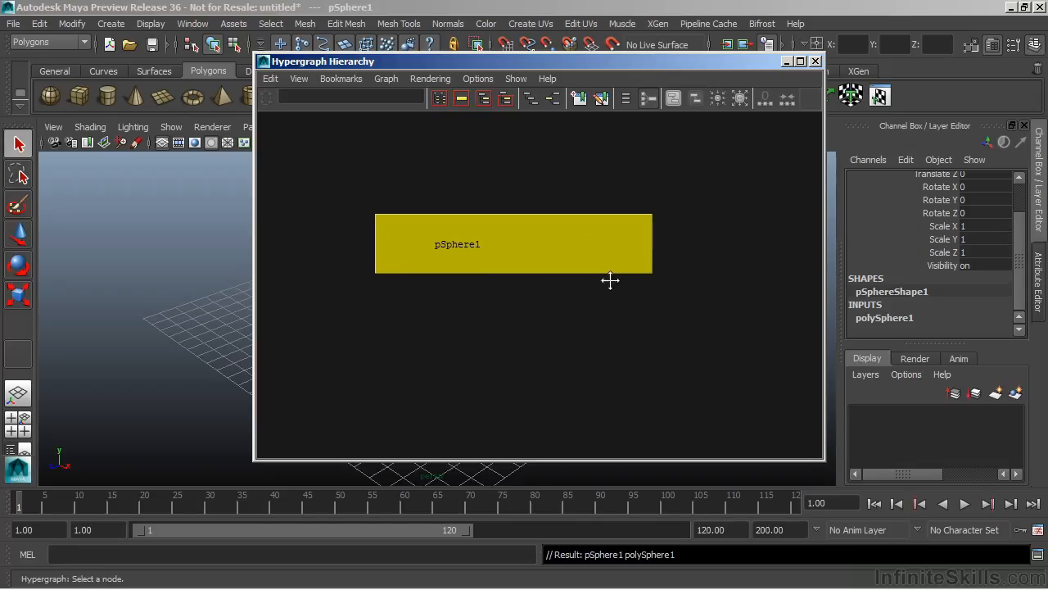
pyautogui.press('f')
pyautogui.keyDown('alt'); pyautogui.moveTo(644, 324); pyautogui.dragTo(431, 320, button='right'); pyautogui.keyUp('alt')
pyautogui.press('f')
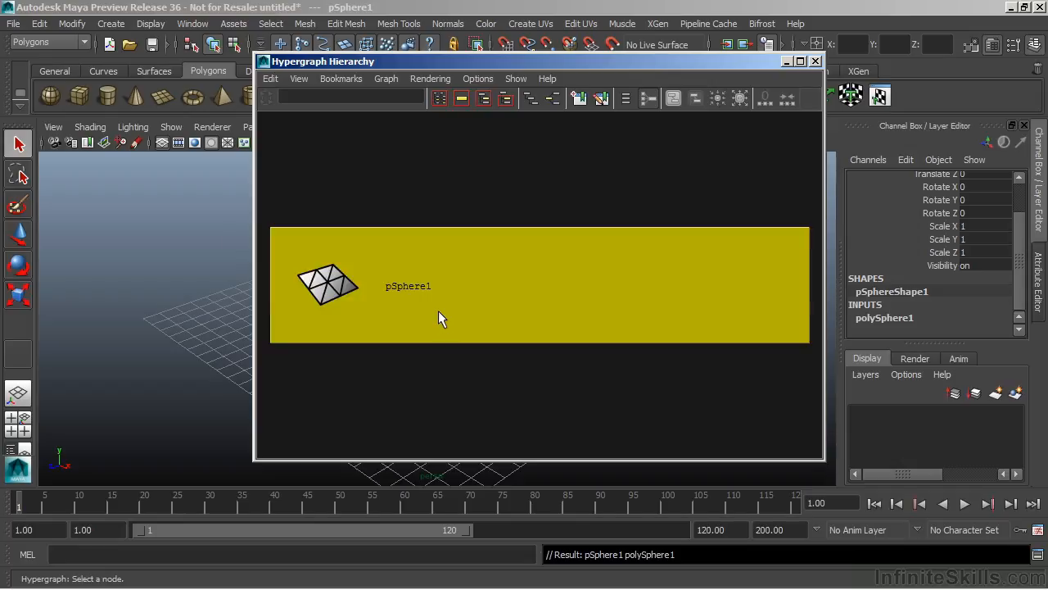
pyautogui.keyDown('alt'); pyautogui.moveTo(678, 265); pyautogui.dragTo(526, 275, button='right'); pyautogui.keyUp('alt')
pyautogui.keyDown('alt'); pyautogui.moveTo(559, 280); pyautogui.dragTo(626, 208, button='middle'); pyautogui.keyUp('alt')
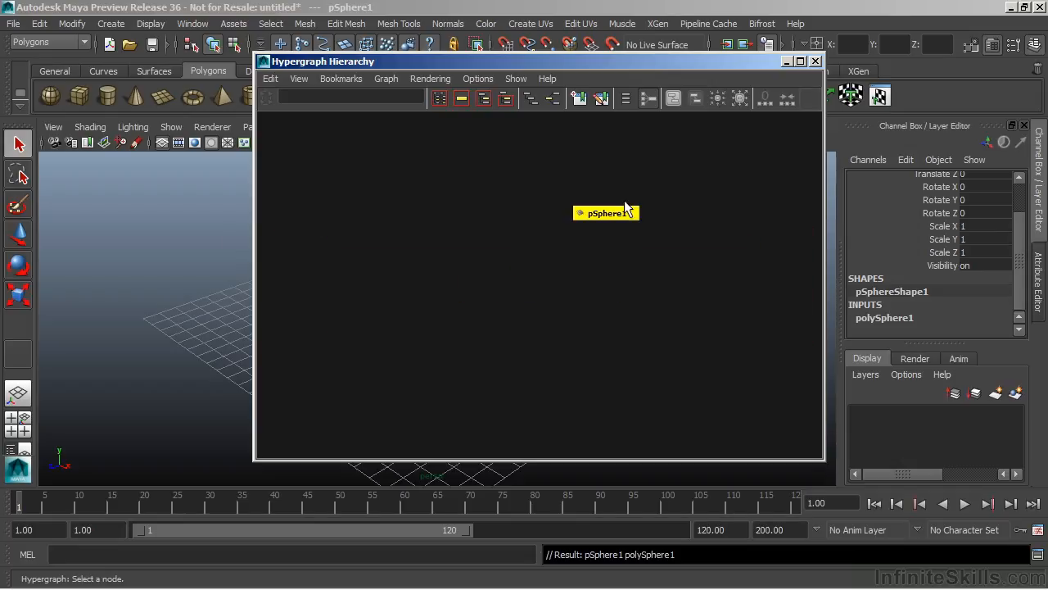
# Step: Display hidden nodes in the Hypergraph and shrink and reposition its window to uncover the sphere and its channels
pyautogui.click(475, 78)
pyautogui.moveTo(490, 92)
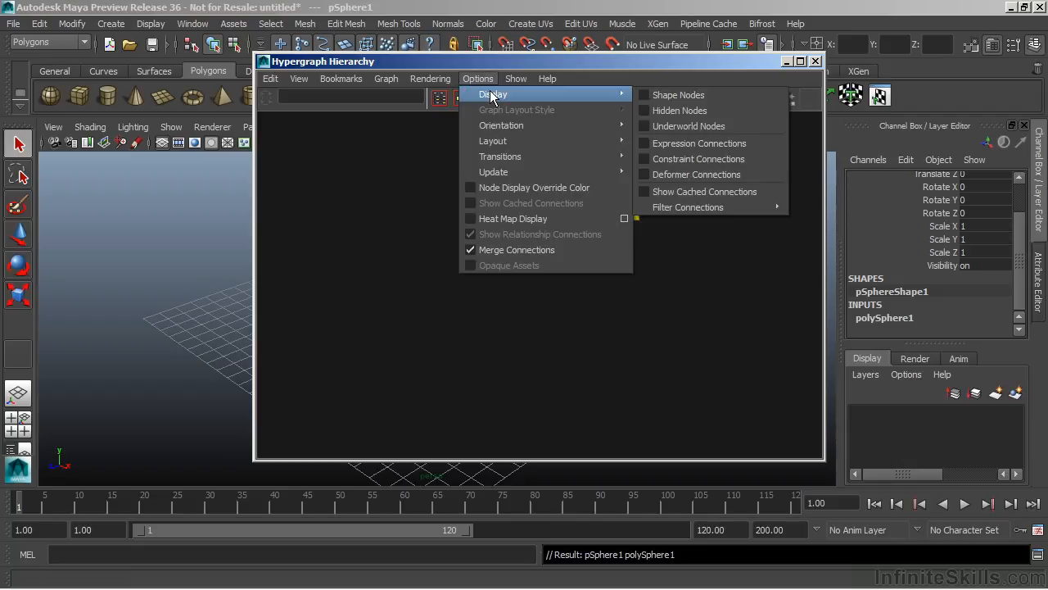
pyautogui.click(643, 108)
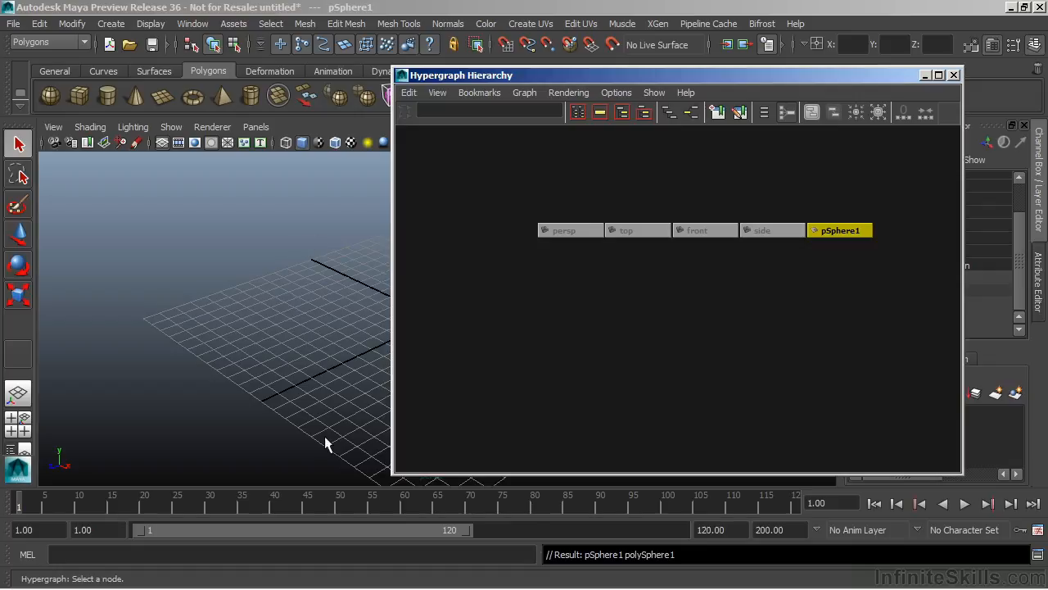
pyautogui.moveTo(393, 475); pyautogui.dragTo(488, 310)
pyautogui.keyDown('alt'); pyautogui.moveTo(822, 215); pyautogui.dragTo(704, 159, button='middle'); pyautogui.keyUp('alt')
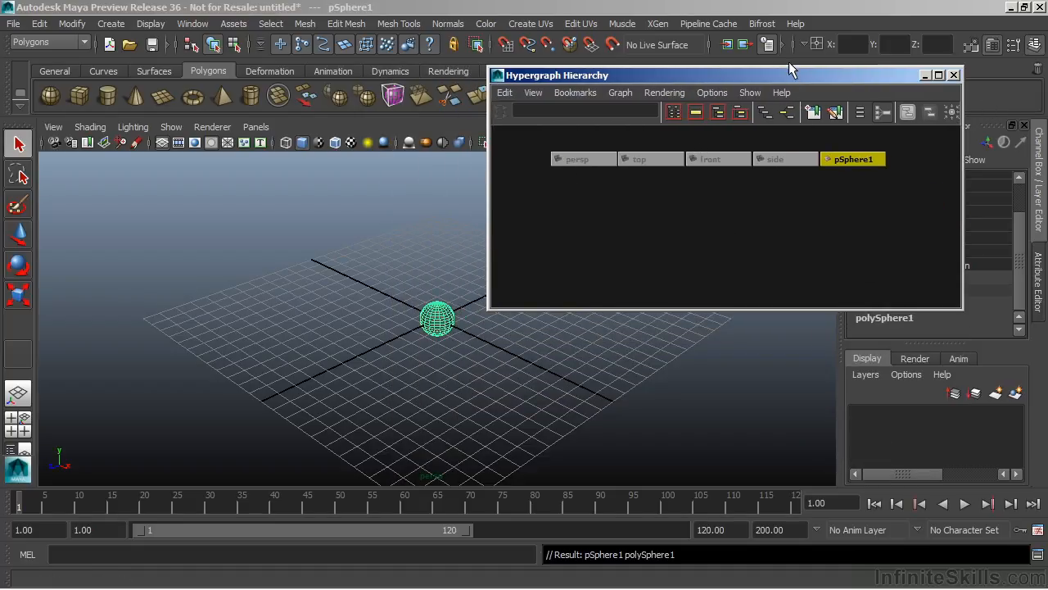
pyautogui.moveTo(773, 75); pyautogui.dragTo(639, 42)
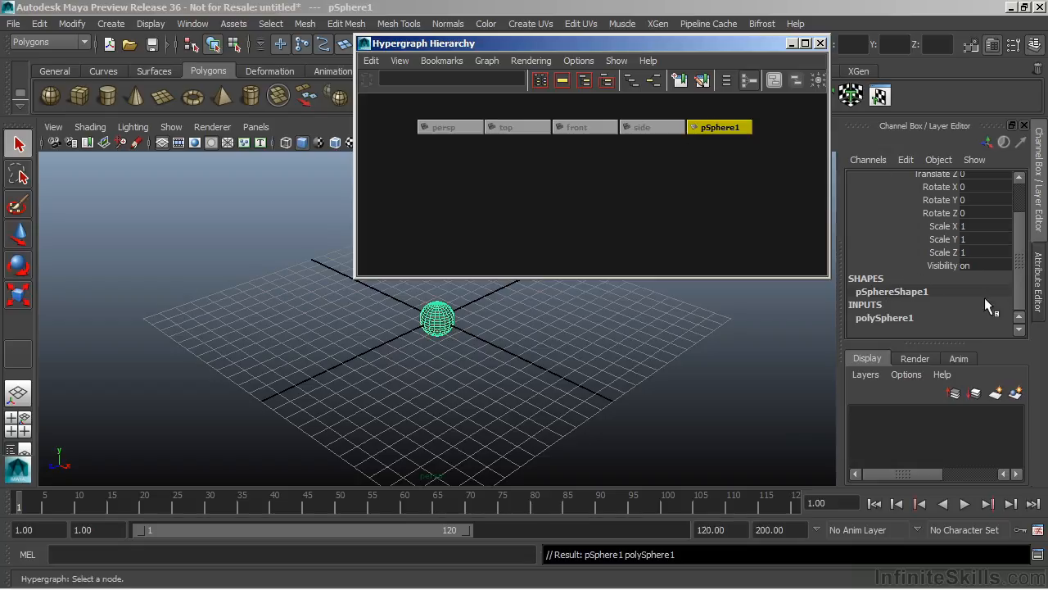
pyautogui.click(1017, 262)
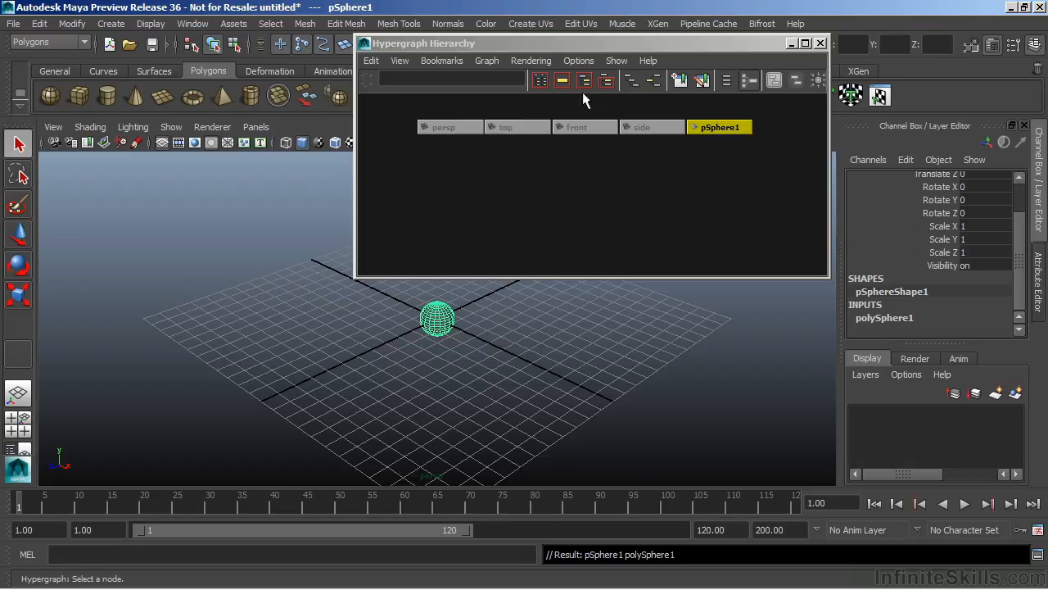
# Step: Display shape nodes in the Hypergraph so each object's shape is listed under its transform
pyautogui.click(577, 59)
pyautogui.moveTo(588, 78)
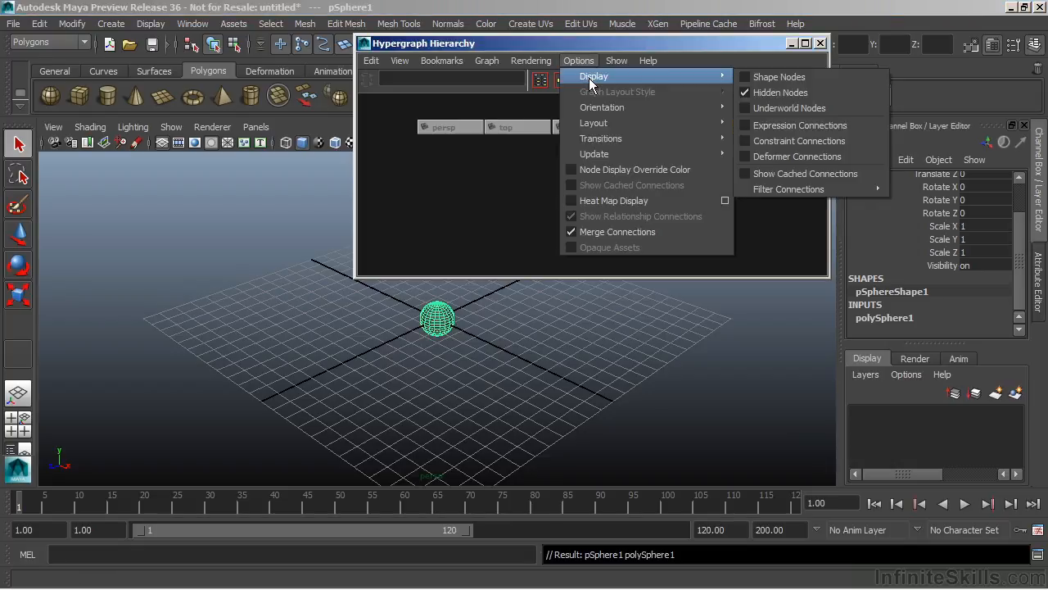
pyautogui.click(774, 77)
pyautogui.keyDown('alt'); pyautogui.moveTo(738, 191); pyautogui.dragTo(534, 182, button='middle'); pyautogui.keyUp('alt')
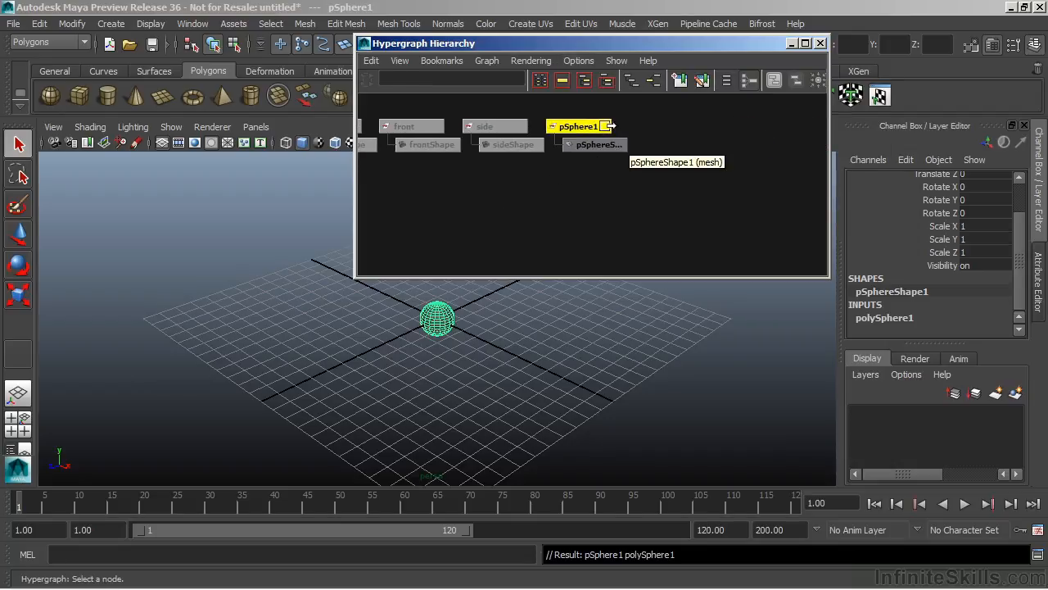
pyautogui.keyDown('alt'); pyautogui.moveTo(588, 139); pyautogui.dragTo(606, 192, button='right'); pyautogui.keyUp('alt')
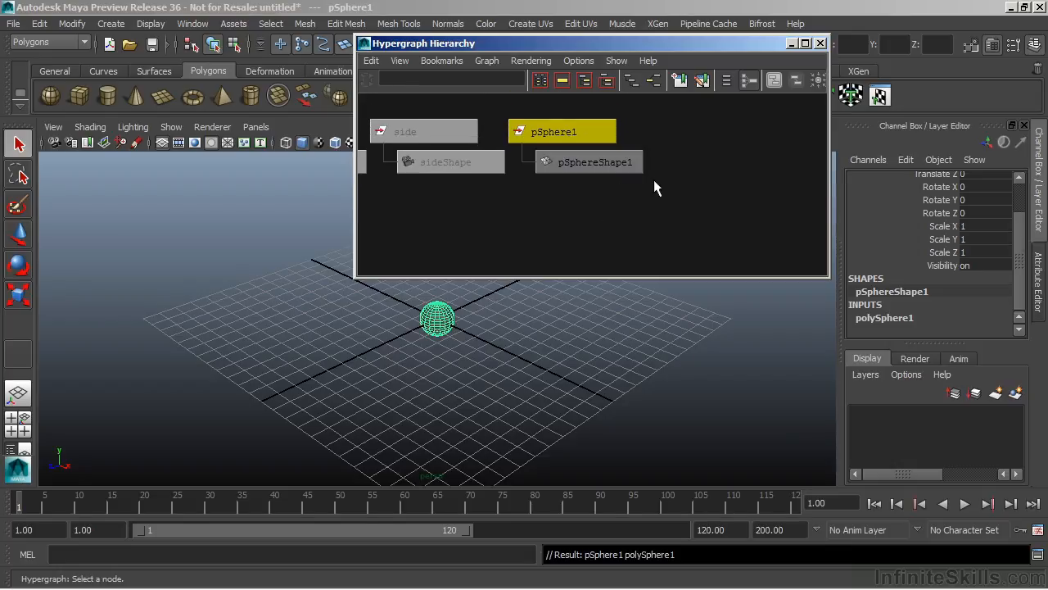
pyautogui.keyDown('alt'); pyautogui.moveTo(495, 211); pyautogui.dragTo(671, 213, button='middle'); pyautogui.keyUp('alt')
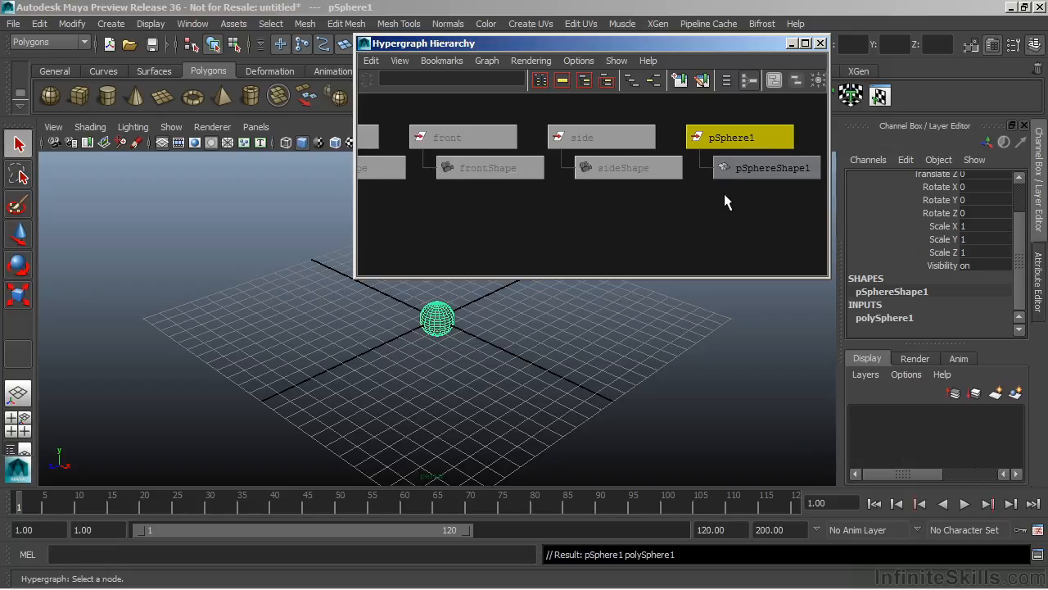
pyautogui.keyDown('alt'); pyautogui.moveTo(720, 204); pyautogui.dragTo(534, 194, button='middle'); pyautogui.keyUp('alt')
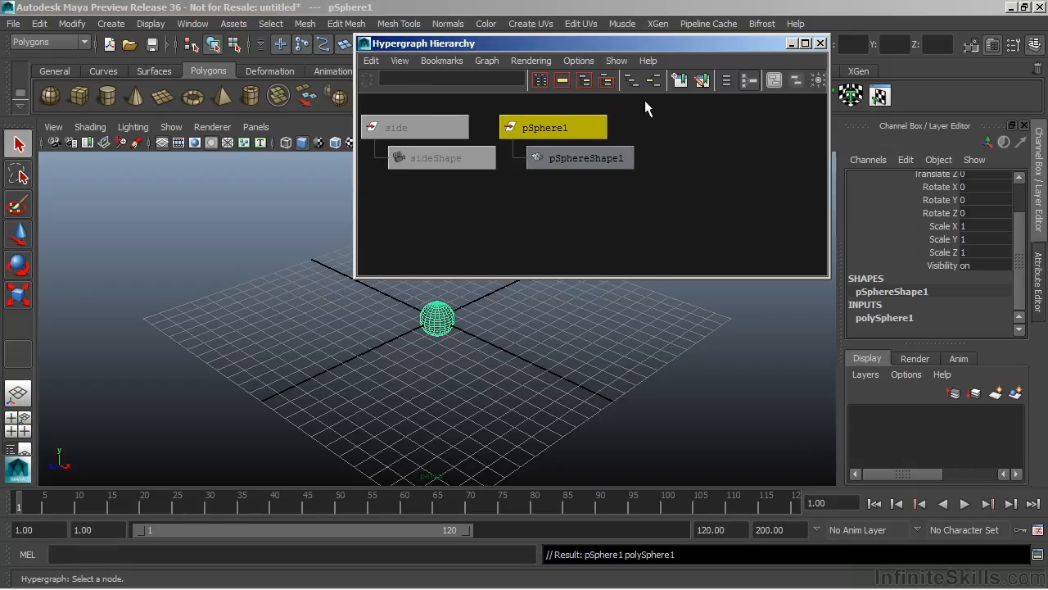
pyautogui.keyDown('alt'); pyautogui.moveTo(644, 100); pyautogui.dragTo(634, 120, button='middle'); pyautogui.keyUp('alt')
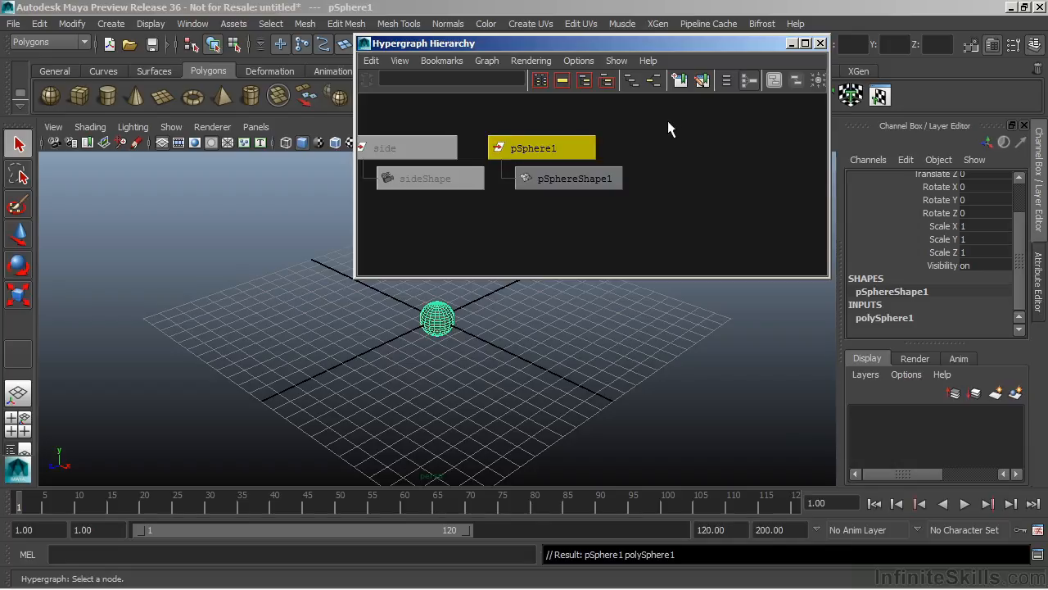
# Step: Compare the channels of the pSphere1 transform and pSphereShape1 nodes, and expand the polySphere1 input's settings
pyautogui.click(1020, 201)
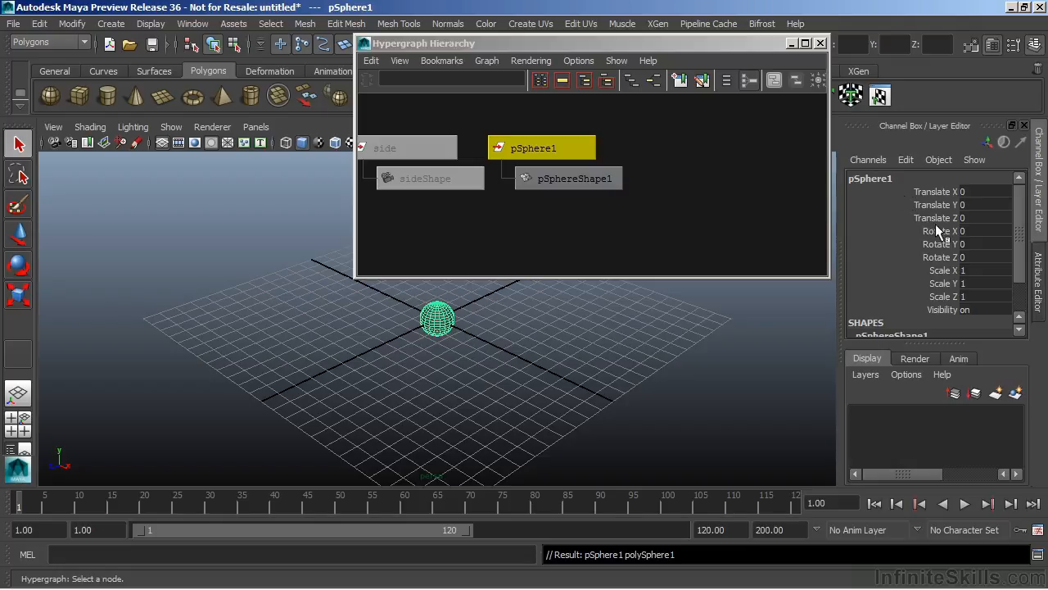
pyautogui.click(569, 177)
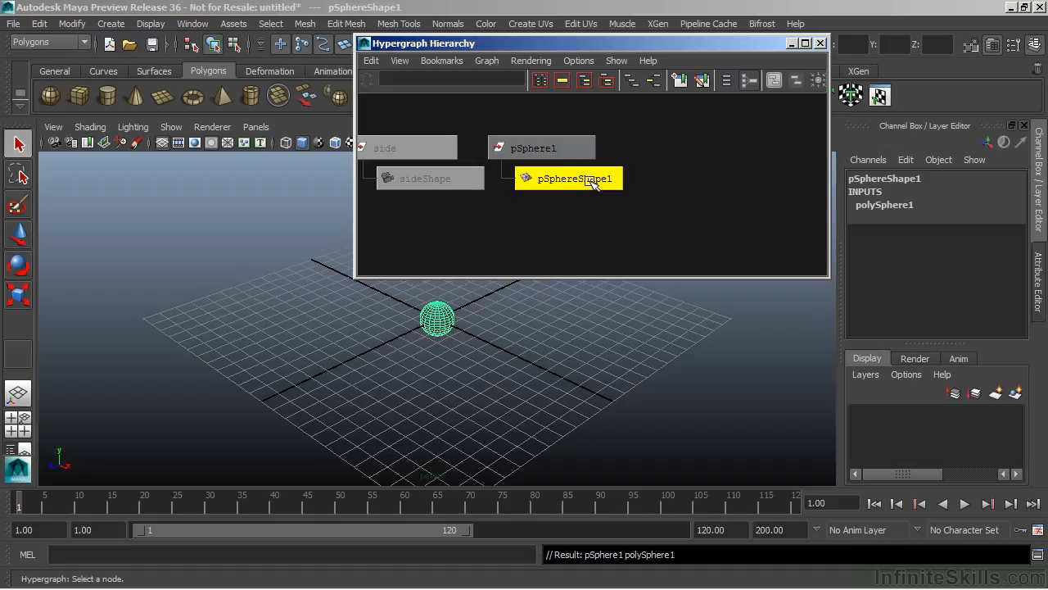
pyautogui.click(551, 150)
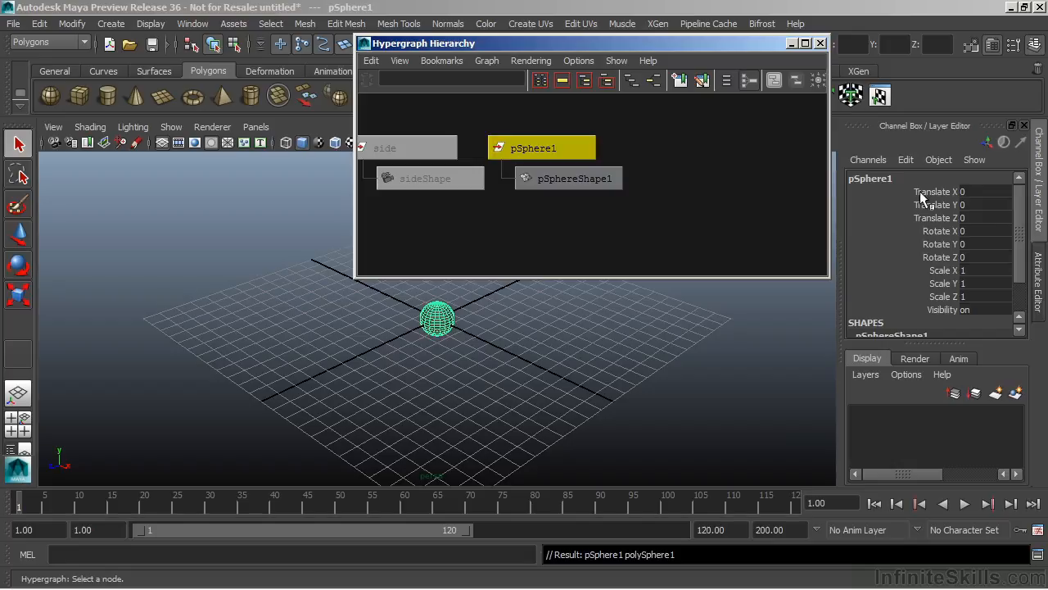
pyautogui.click(572, 181)
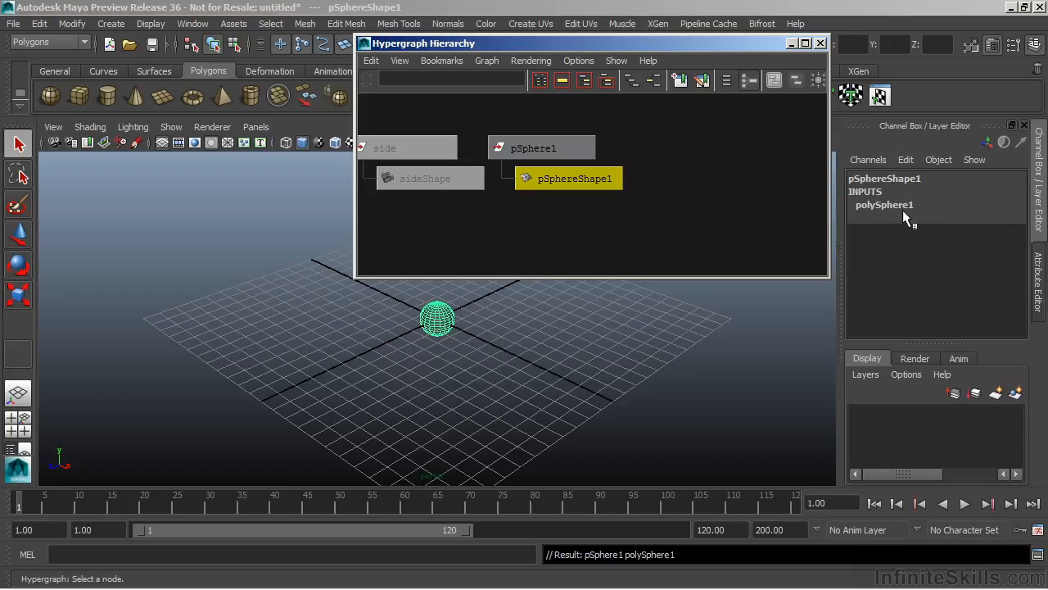
pyautogui.keyDown('alt'); pyautogui.moveTo(605, 181); pyautogui.dragTo(704, 167, button='middle'); pyautogui.keyUp('alt')
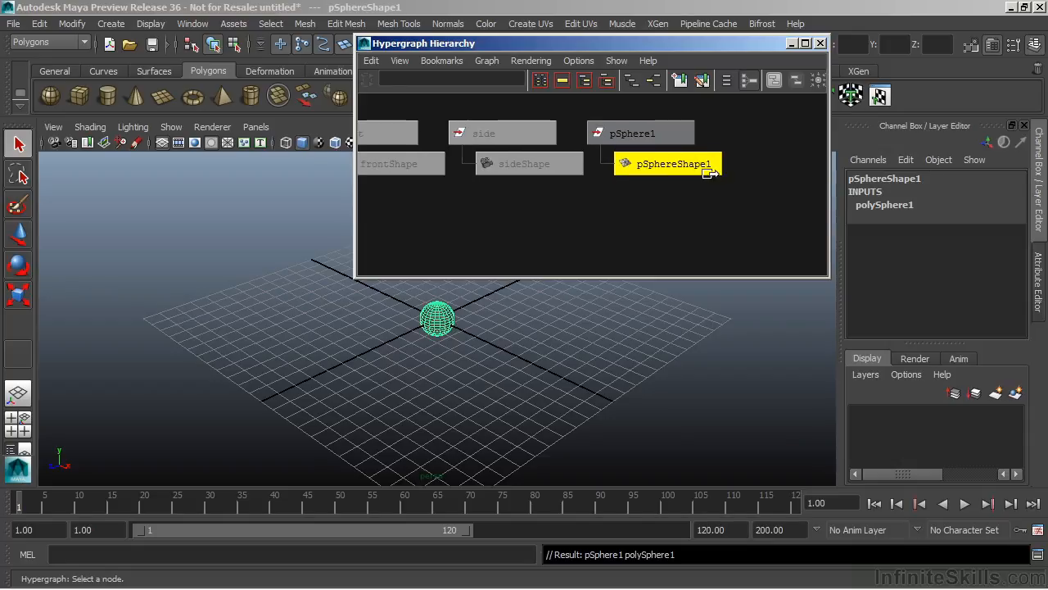
pyautogui.click(903, 204)
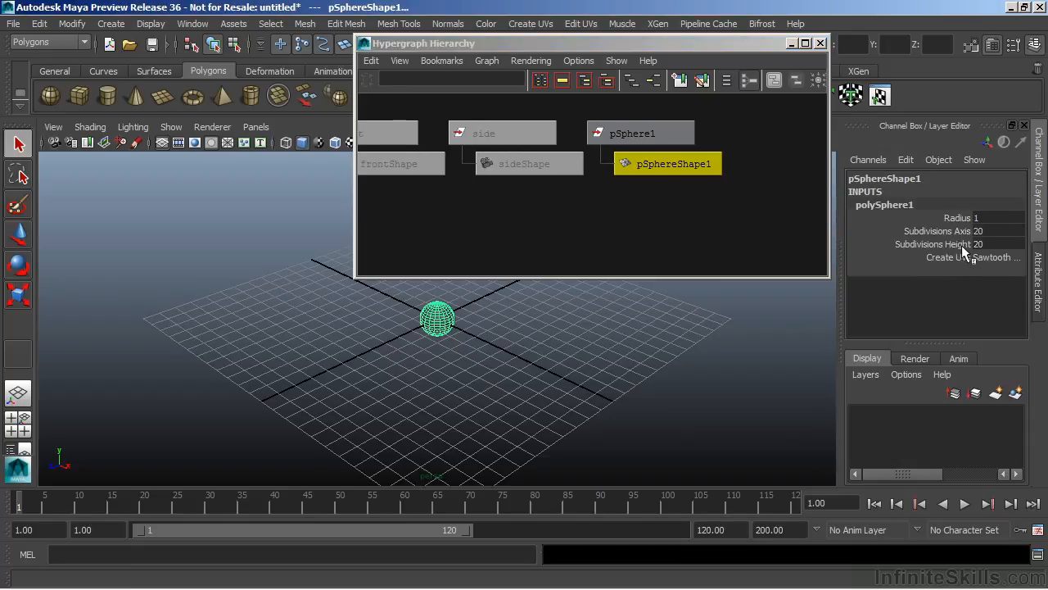
pyautogui.keyDown('alt'); pyautogui.moveTo(752, 195); pyautogui.dragTo(732, 194, button='middle'); pyautogui.keyUp('alt')
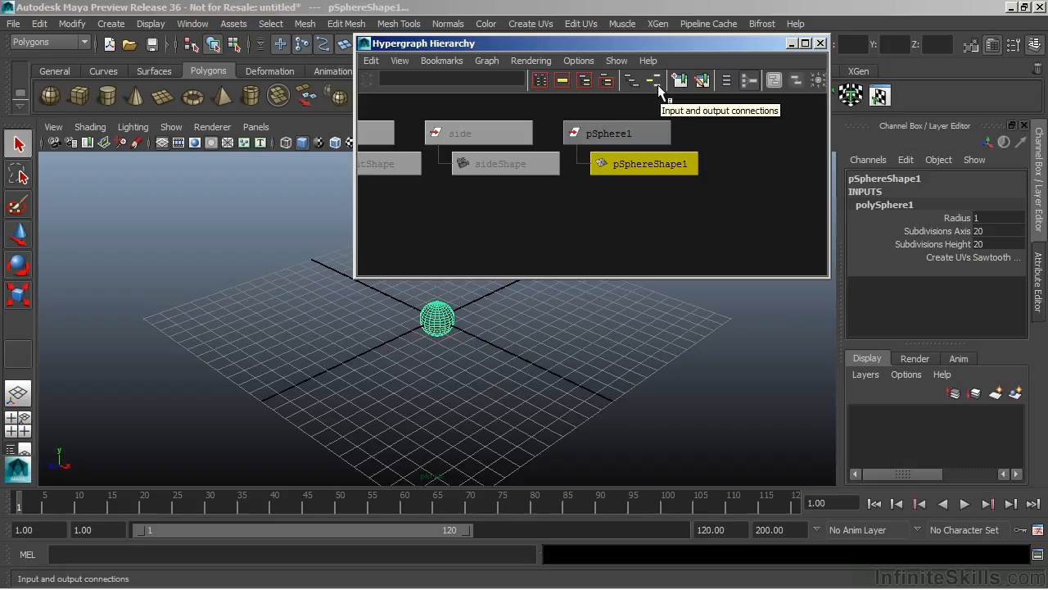
# Step: Graph the input and output connections of pSphere1 in the Hypergraph, widen its window and frame all nodes
pyautogui.click(192, 24)
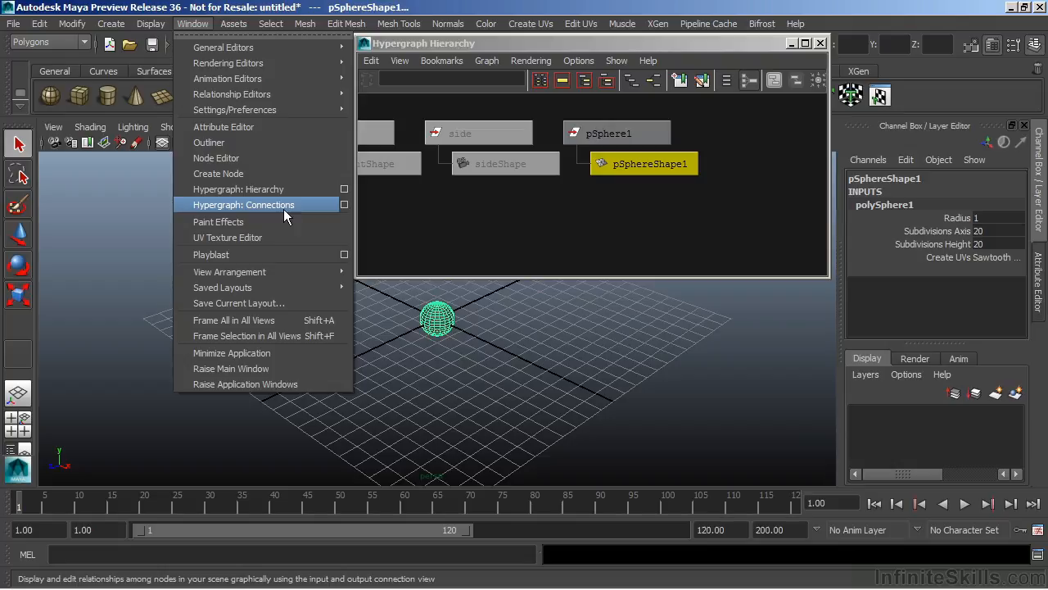
pyautogui.click(641, 130)
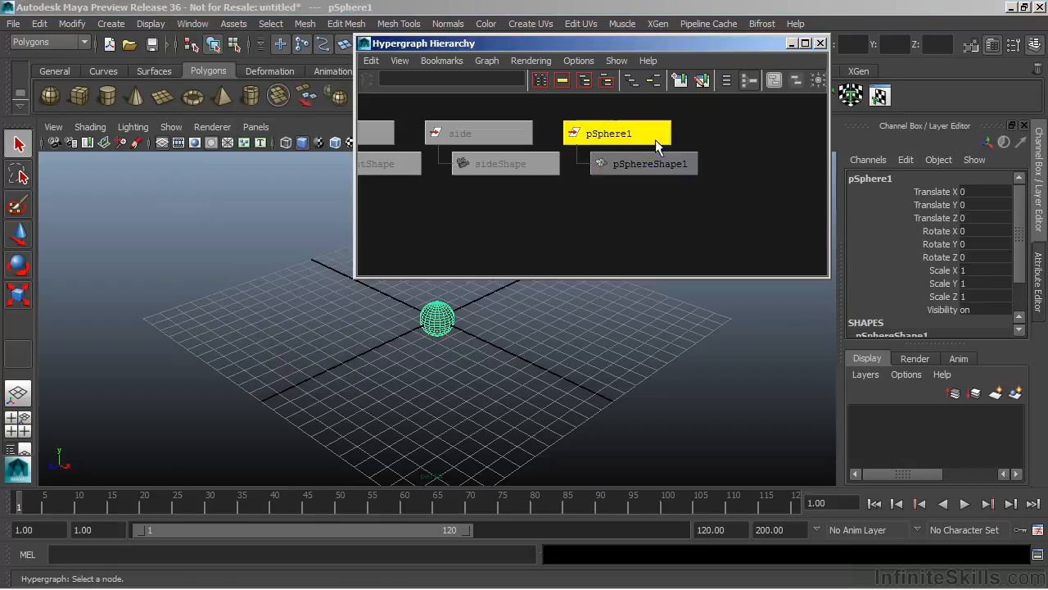
pyautogui.click(654, 80)
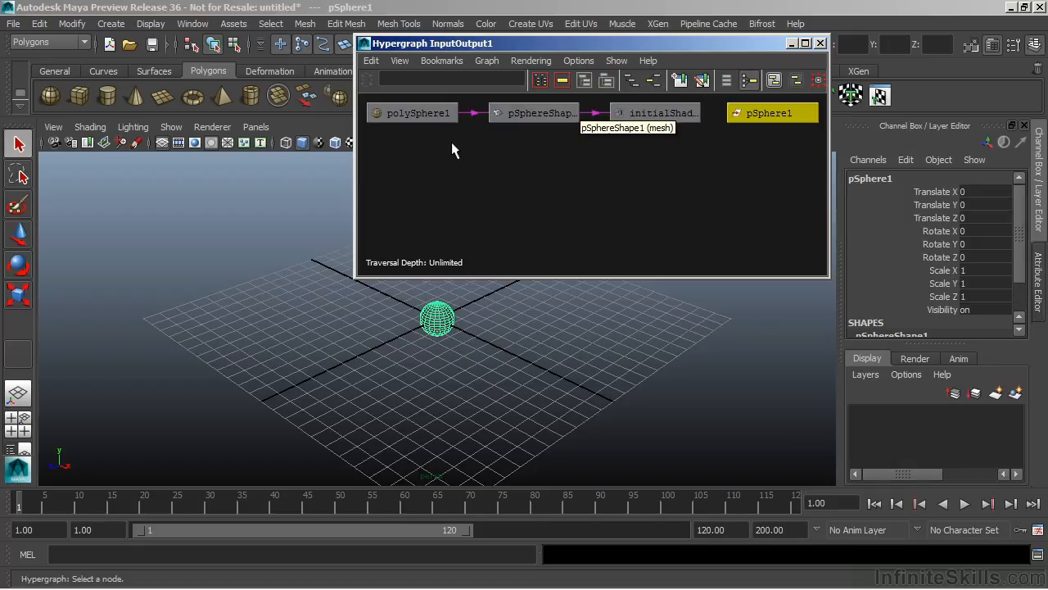
pyautogui.moveTo(355, 278); pyautogui.dragTo(83, 280)
pyautogui.press('a')
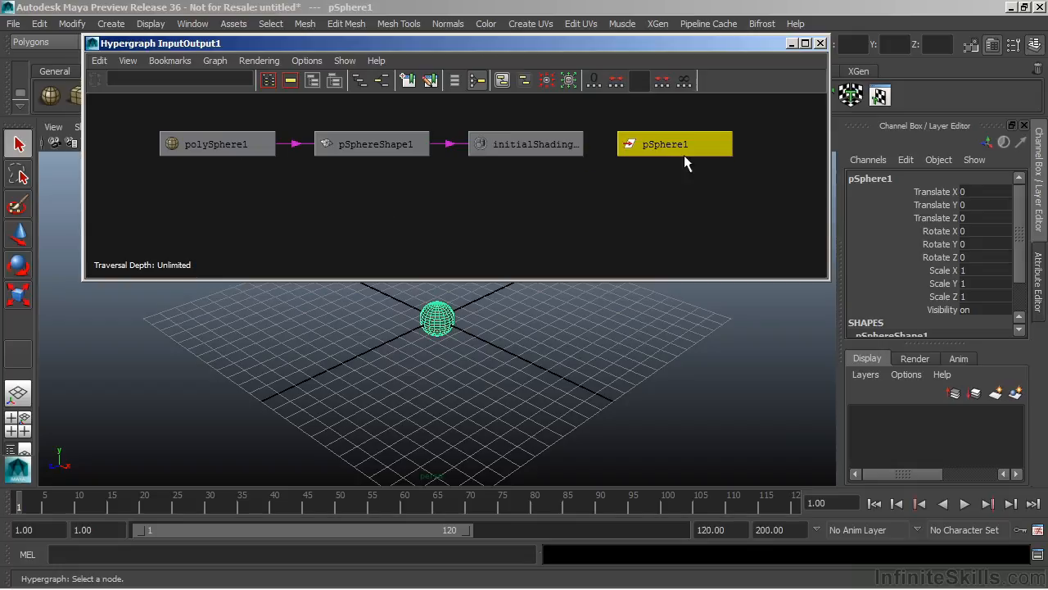
# Step: Spread out the polySphere1, pSphereShape1 and initialShadingGroup nodes to follow the connections between them
pyautogui.moveTo(195, 145); pyautogui.dragTo(166, 148)
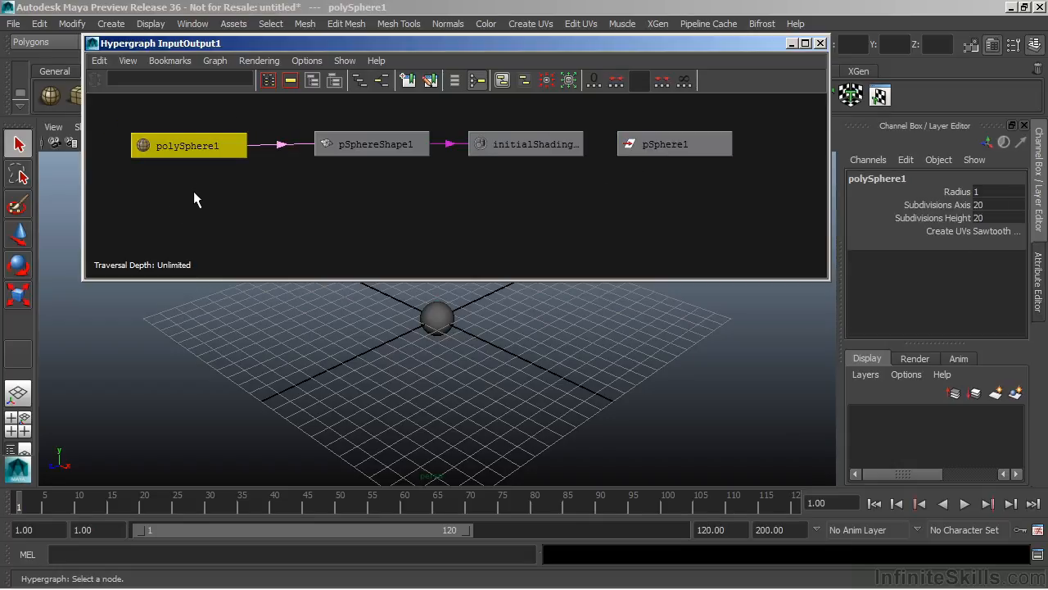
pyautogui.moveTo(187, 144); pyautogui.dragTo(205, 194)
pyautogui.click(374, 144)
pyautogui.moveTo(375, 144); pyautogui.dragTo(343, 123)
pyautogui.moveTo(532, 144); pyautogui.dragTo(521, 179)
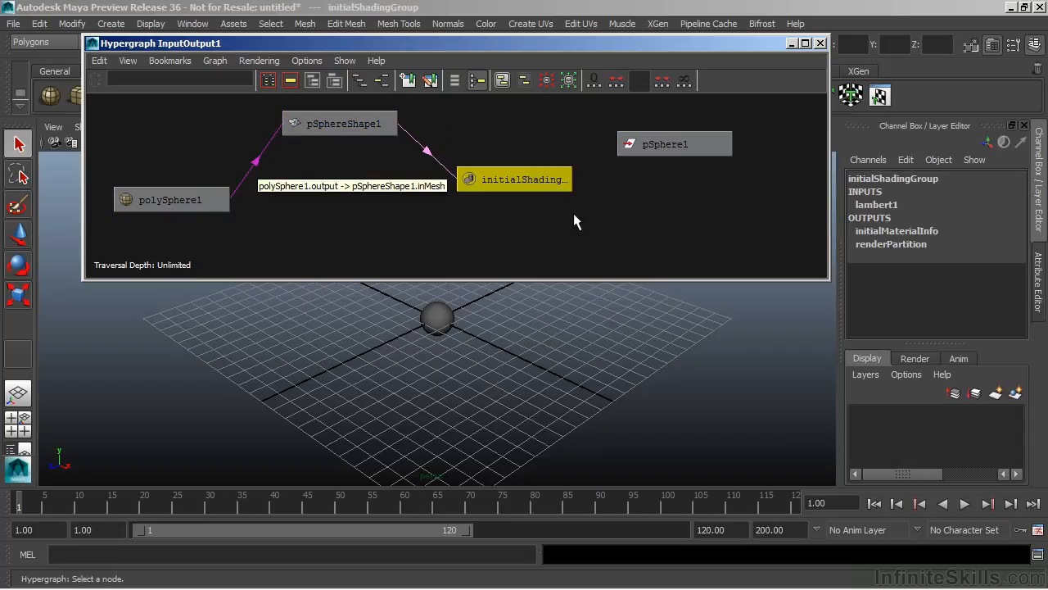
# Step: Rearrange the polySphere1 and pSphereShape1 nodes to trace their connection, and inspect the channels of the separate pSphere1 transform
pyautogui.click(167, 200)
pyautogui.moveTo(168, 200)
pyautogui.mouseDown()
pyautogui.moveTo(198, 225)
pyautogui.moveTo(177, 205)
pyautogui.mouseUp()
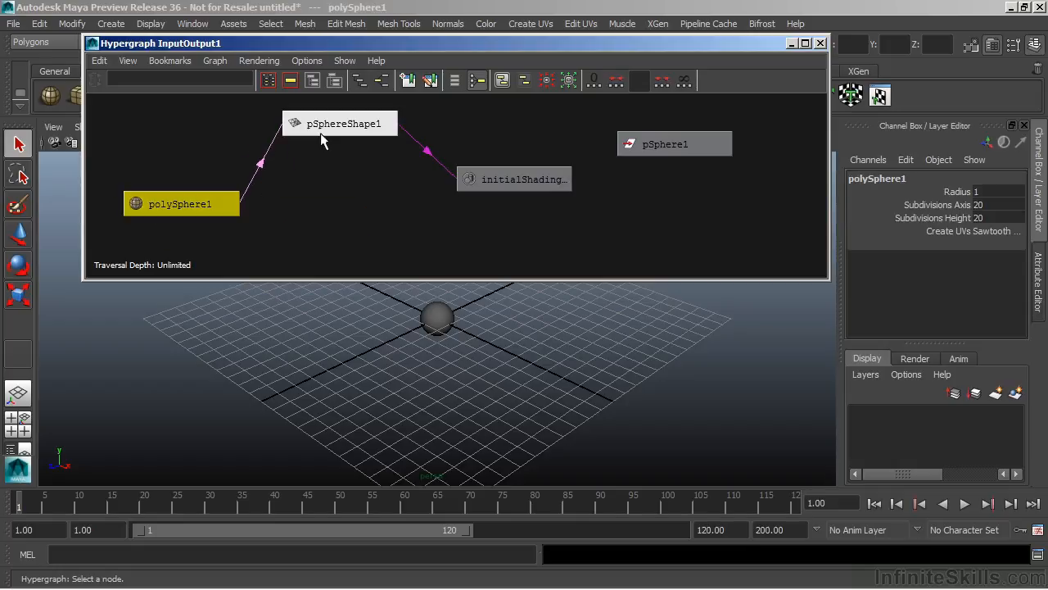
pyautogui.moveTo(321, 136); pyautogui.dragTo(338, 212)
pyautogui.moveTo(187, 207); pyautogui.dragTo(178, 149)
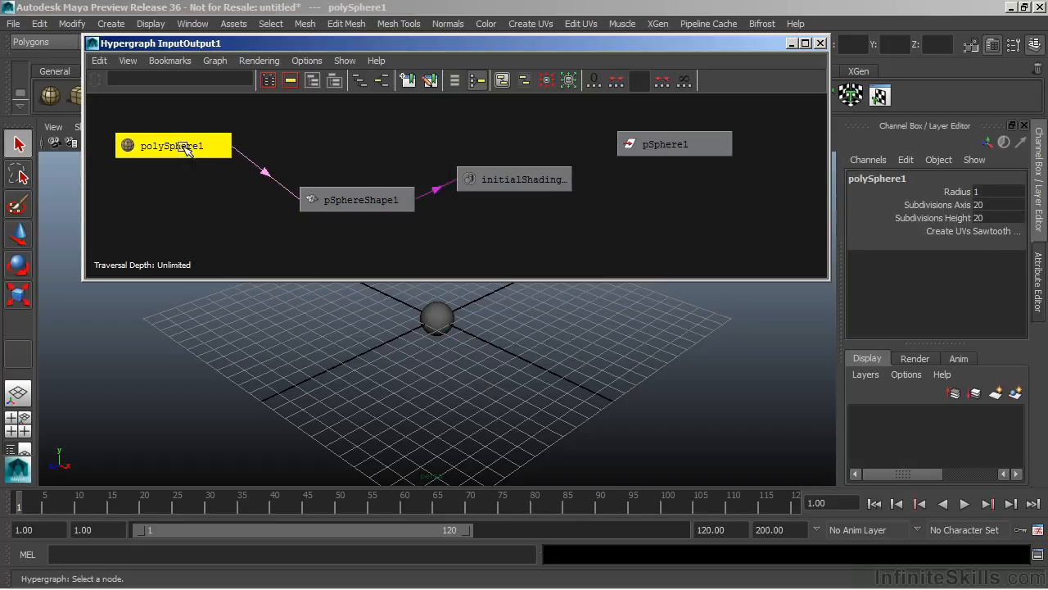
pyautogui.moveTo(255, 172)
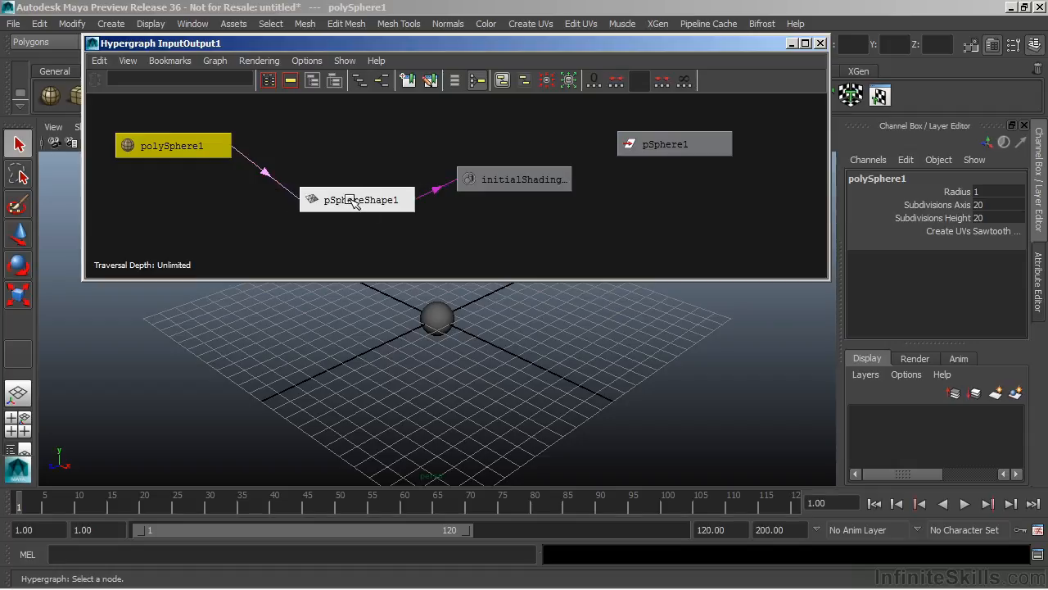
pyautogui.click(187, 148)
pyautogui.moveTo(361, 204); pyautogui.dragTo(358, 162)
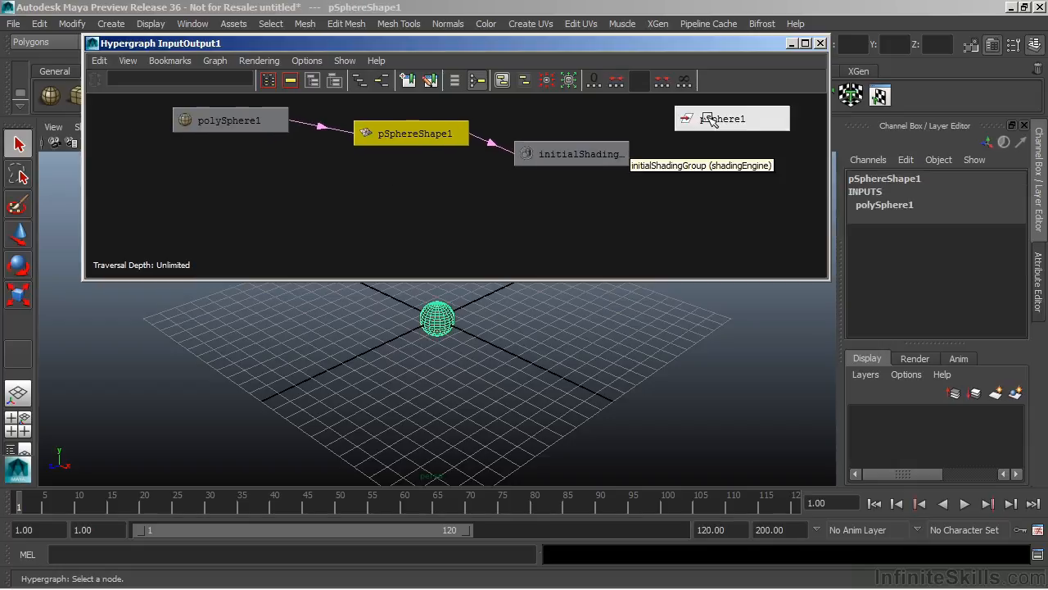
pyautogui.click(701, 115)
# Step: Move the Hypergraph window below the shelf and delete the construction history of pSphere1
pyautogui.moveTo(297, 44); pyautogui.dragTo(291, 118)
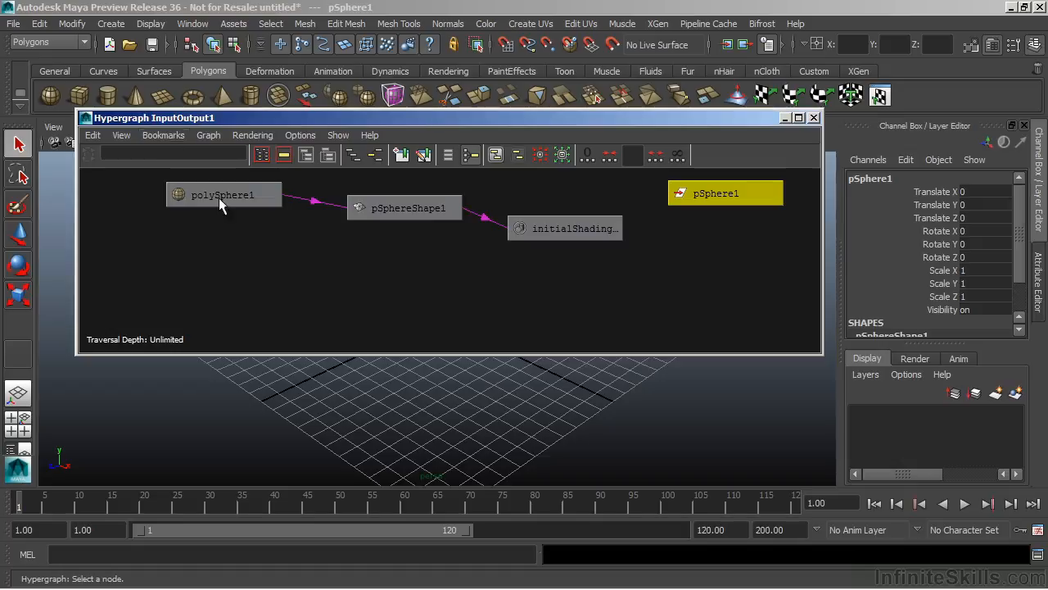
pyautogui.click(39, 24)
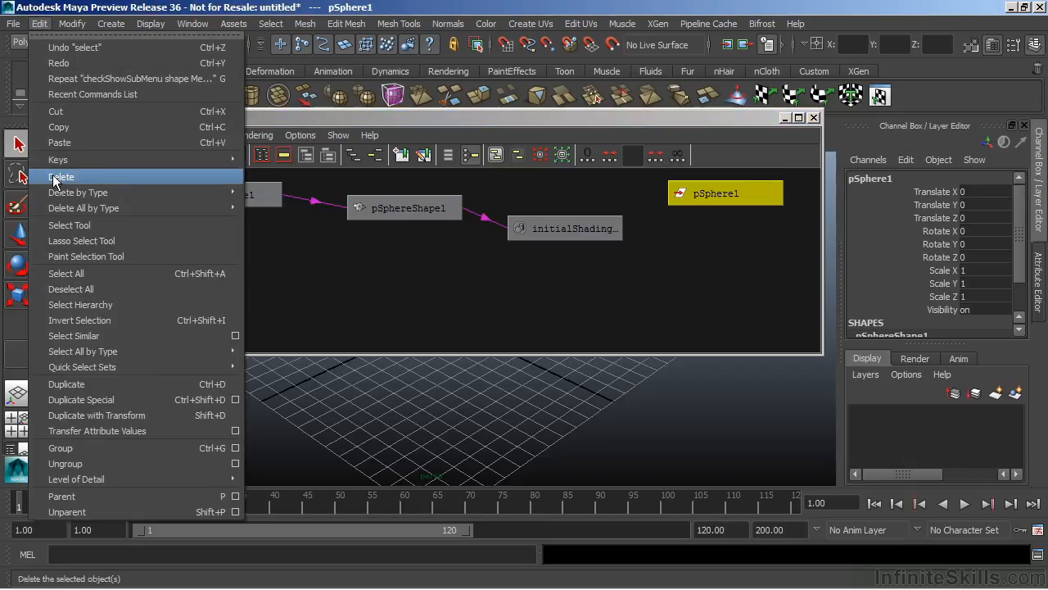
pyautogui.moveTo(66, 198)
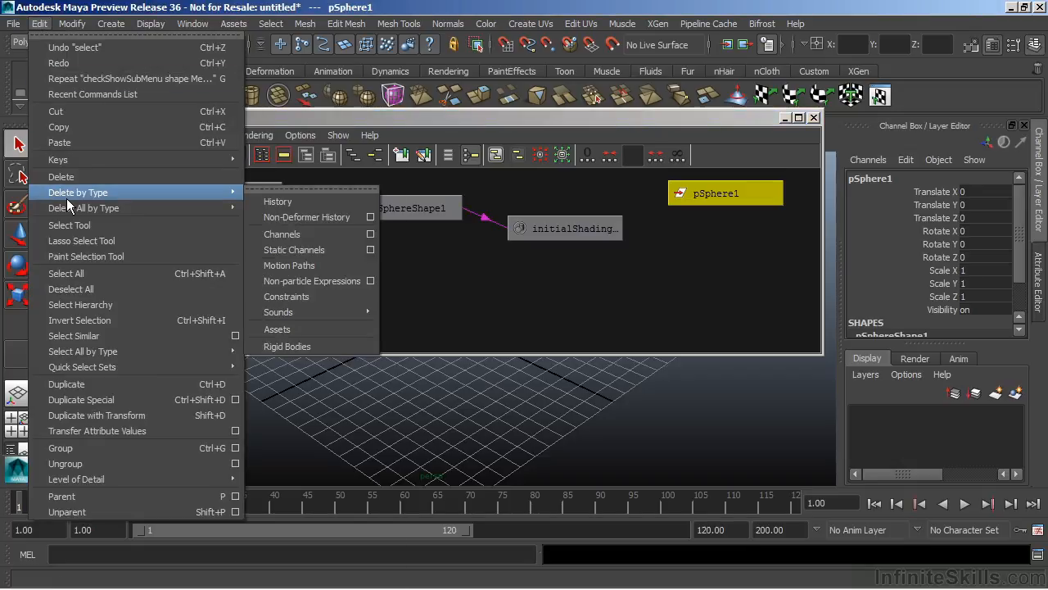
pyautogui.click(295, 203)
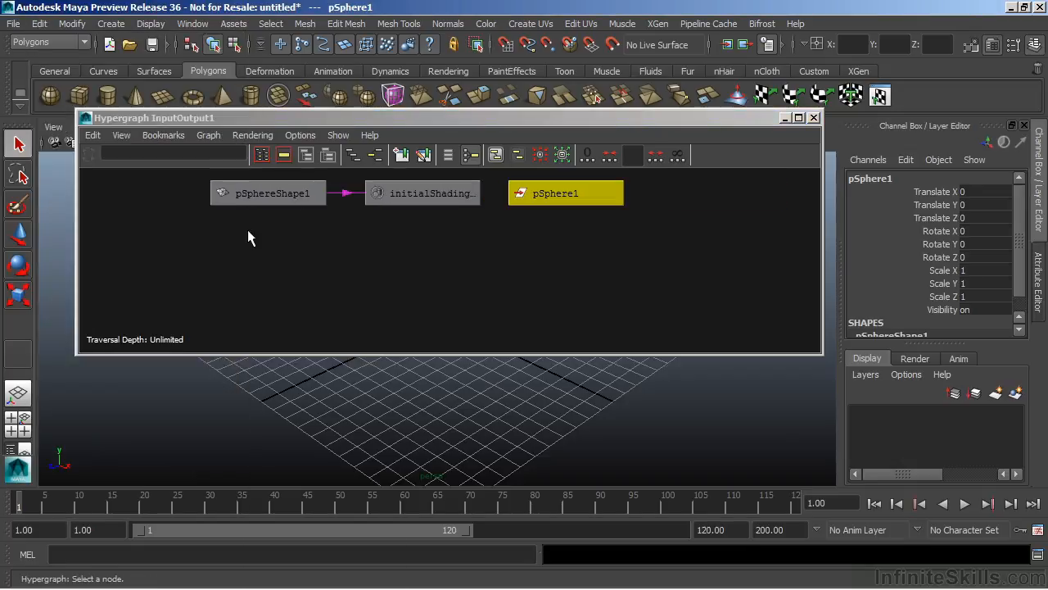
pyautogui.moveTo(337, 203)
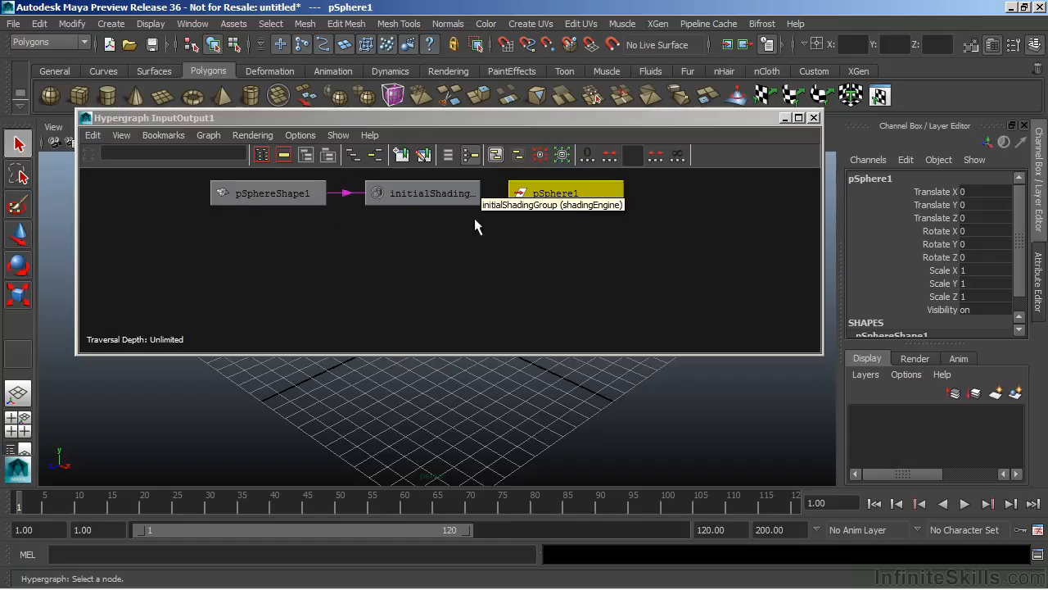
pyautogui.click(301, 135)
pyautogui.click(358, 259)
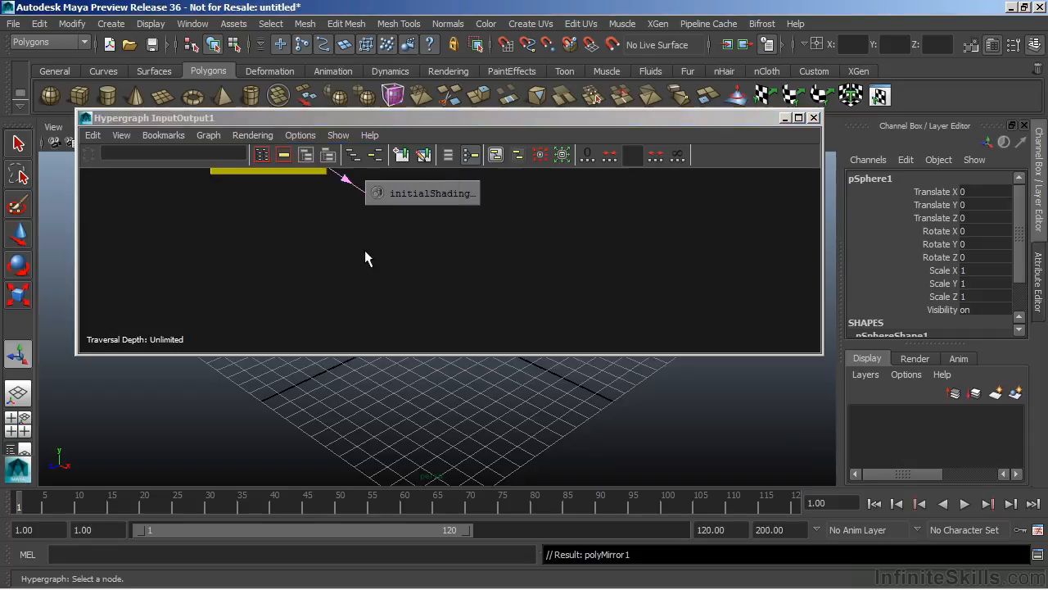
pyautogui.hotkey('ctrl', 'z')
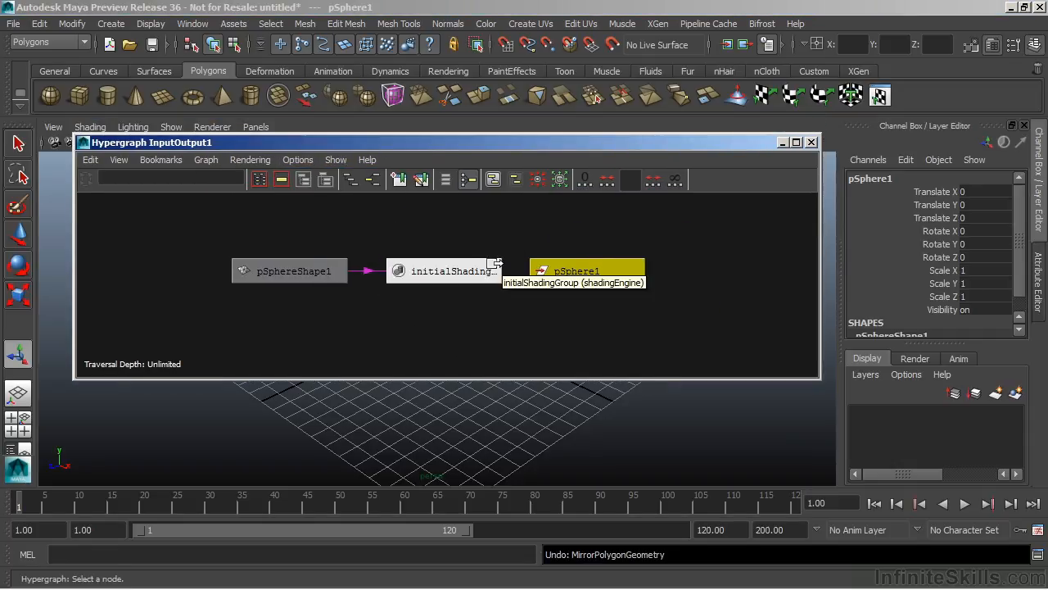
# Step: Switch the Hypergraph back to the scene hierarchy and reposition its window
pyautogui.click(351, 179)
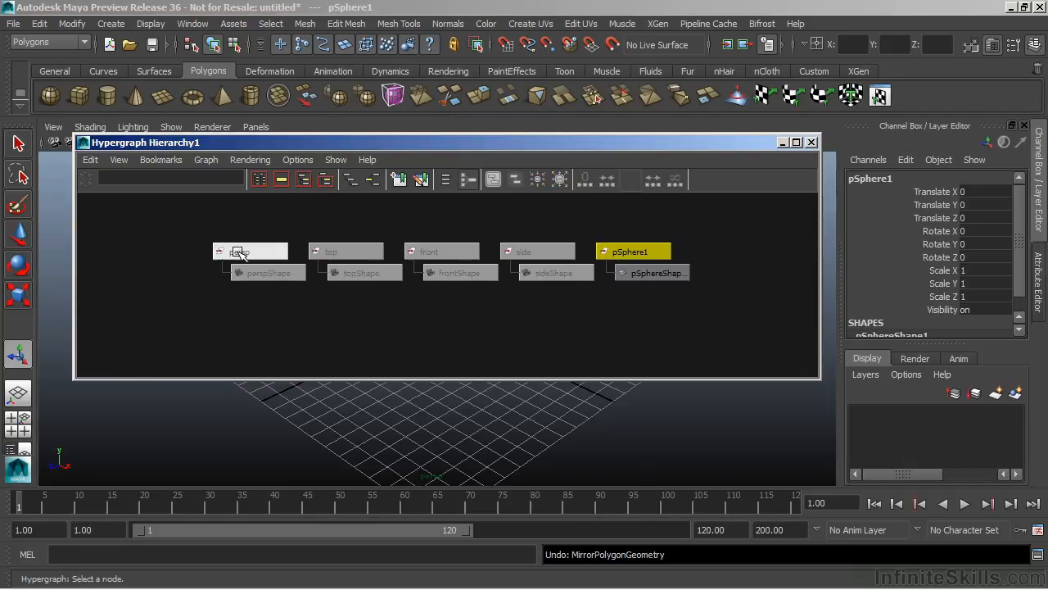
pyautogui.moveTo(436, 143); pyautogui.dragTo(466, 168)
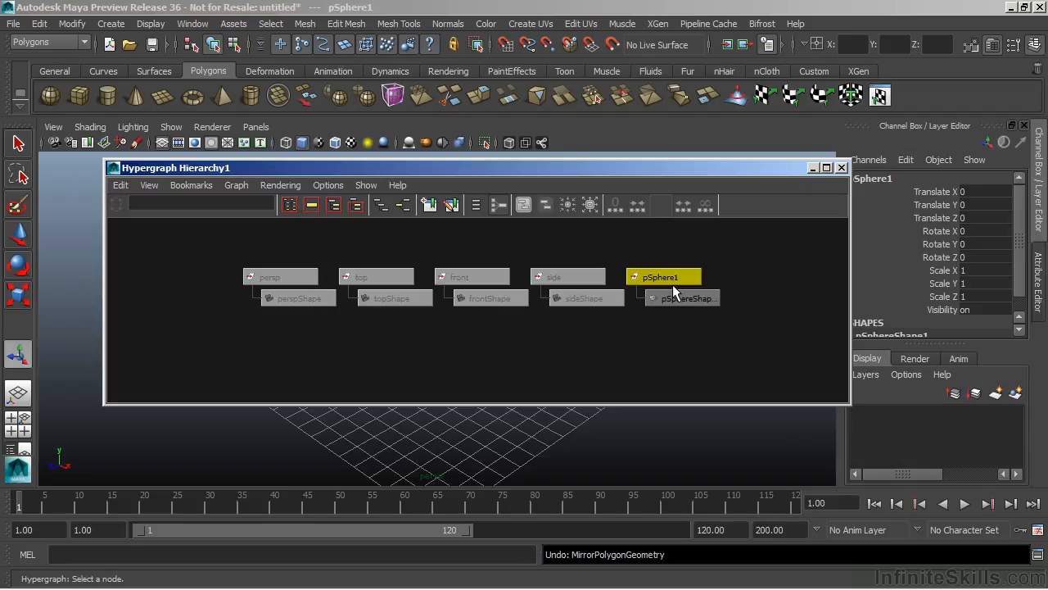
pyautogui.click(383, 209)
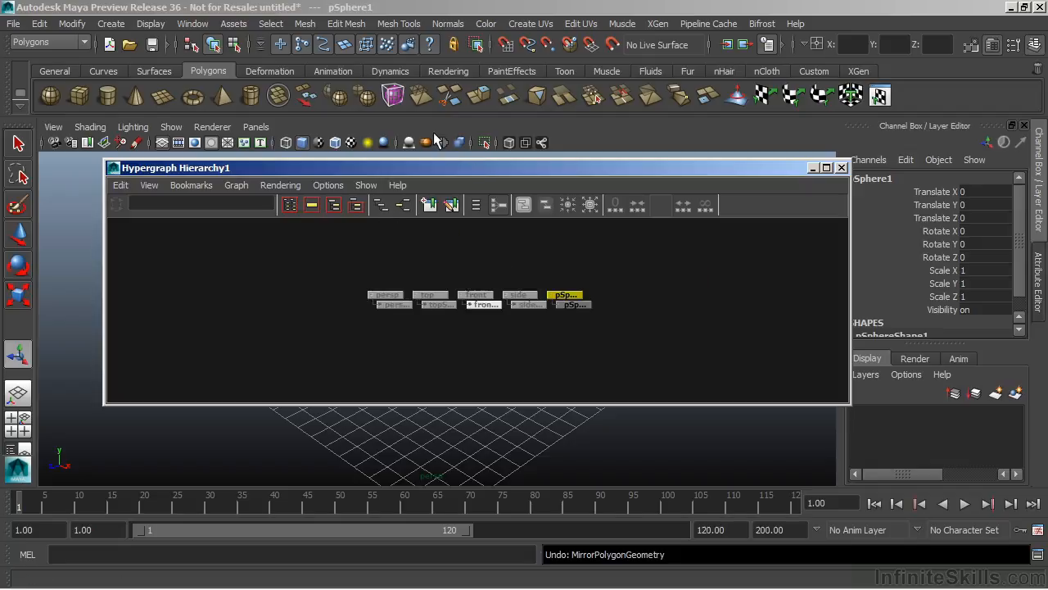
# Step: Create a polygon cube and duplicate it
pyautogui.click(111, 24)
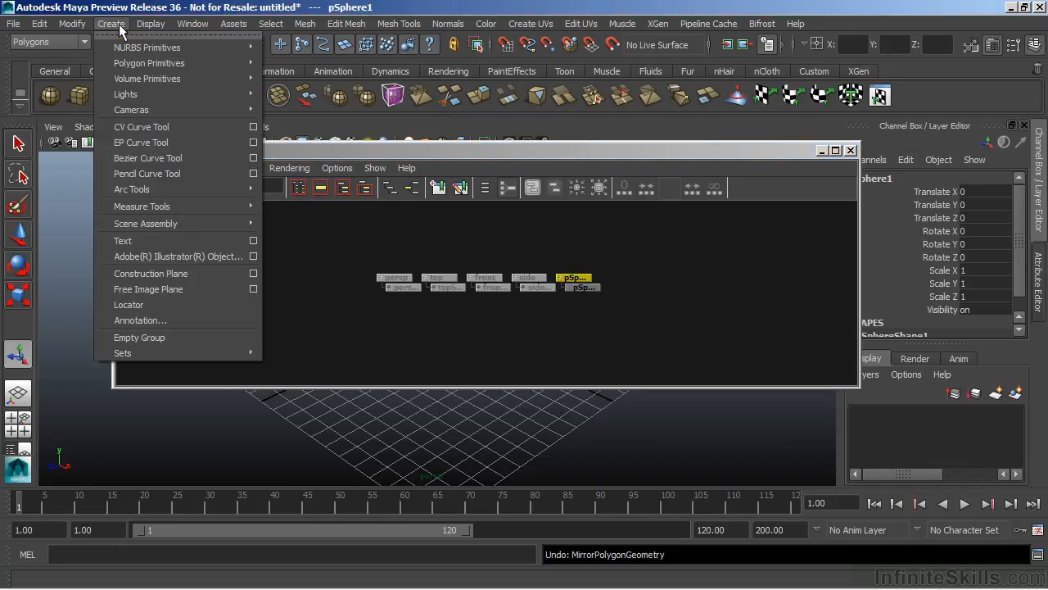
pyautogui.moveTo(127, 51)
pyautogui.moveTo(153, 64)
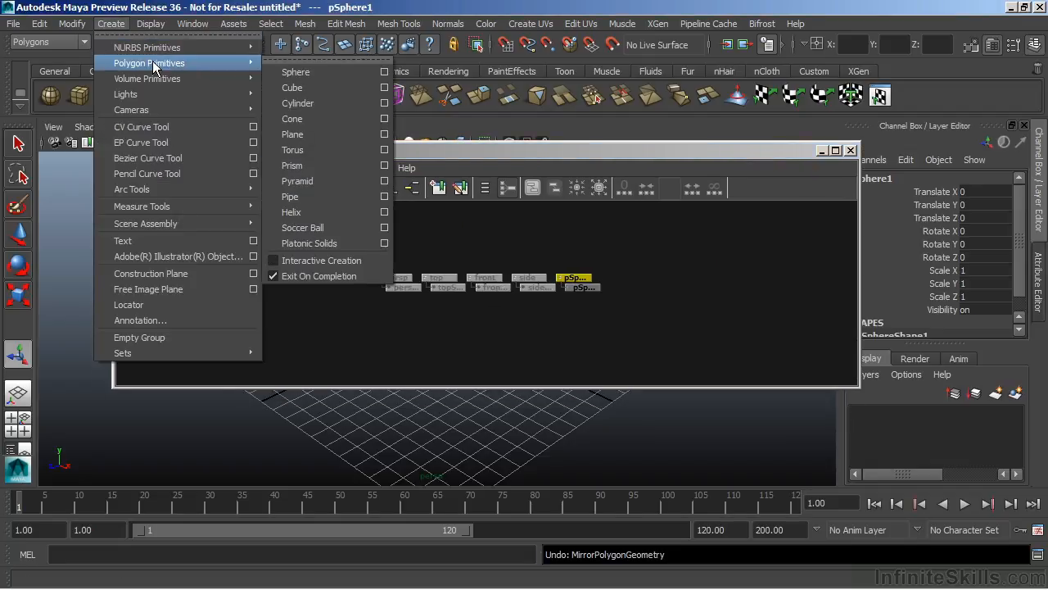
pyautogui.click(288, 88)
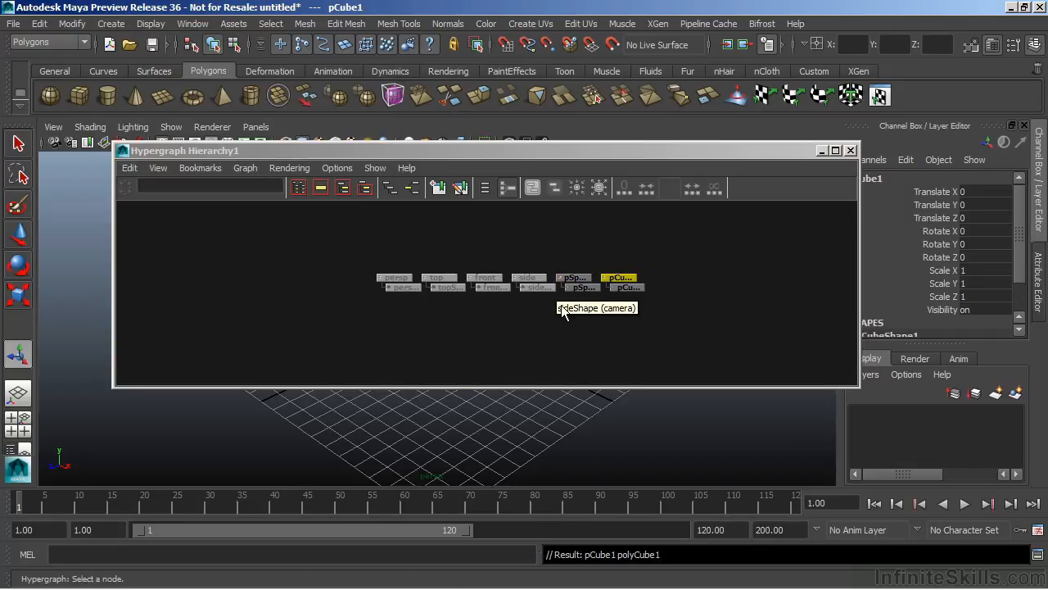
pyautogui.hotkey('ctrl', 'd')
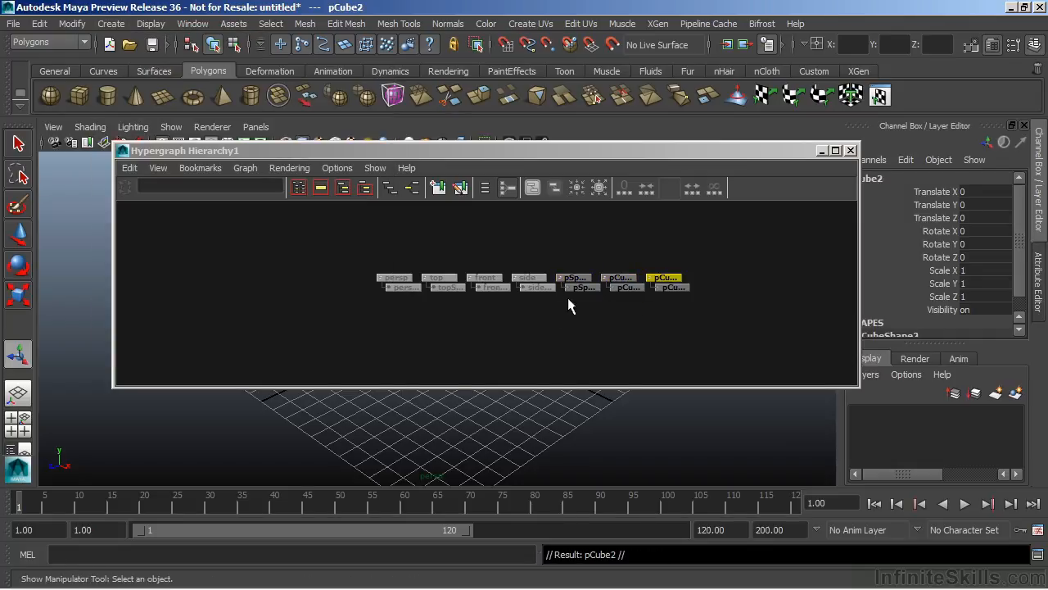
# Step: Graph the input and output connections of pSphere1, pCube1 and pCube2 together and inspect their shared initialShadingGroup node
pyautogui.moveTo(113, 387); pyautogui.dragTo(137, 380)
pyautogui.keyDown('alt'); pyautogui.moveTo(538, 309); pyautogui.dragTo(406, 273, button='middle'); pyautogui.keyUp('alt')
pyautogui.keyDown('alt'); pyautogui.moveTo(309, 272); pyautogui.dragTo(474, 272, button='right'); pyautogui.keyUp('alt')
pyautogui.keyDown('alt'); pyautogui.moveTo(487, 262); pyautogui.dragTo(533, 288, button='middle'); pyautogui.keyUp('alt')
pyautogui.keyDown('alt'); pyautogui.moveTo(396, 275); pyautogui.dragTo(479, 271, button='right'); pyautogui.keyUp('alt')
pyautogui.keyDown('alt'); pyautogui.moveTo(479, 273); pyautogui.dragTo(489, 296, button='middle'); pyautogui.keyUp('alt')
pyautogui.moveTo(467, 217); pyautogui.dragTo(627, 246)
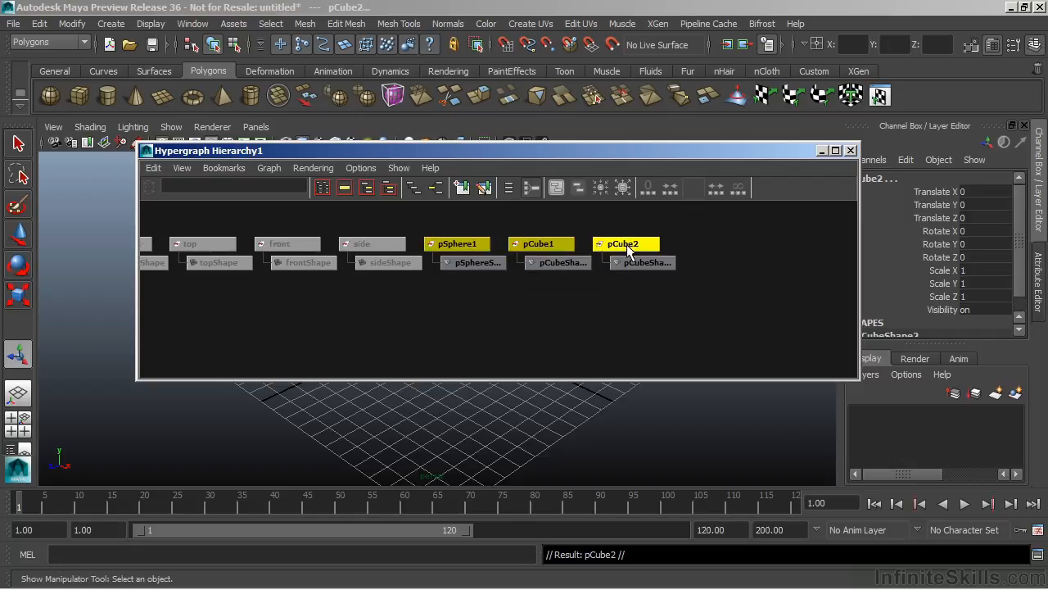
pyautogui.click(435, 190)
pyautogui.keyDown('alt'); pyautogui.moveTo(588, 269); pyautogui.dragTo(447, 253, button='right'); pyautogui.keyUp('alt')
pyautogui.keyDown('alt'); pyautogui.moveTo(540, 306); pyautogui.dragTo(538, 299, button='middle'); pyautogui.keyUp('alt')
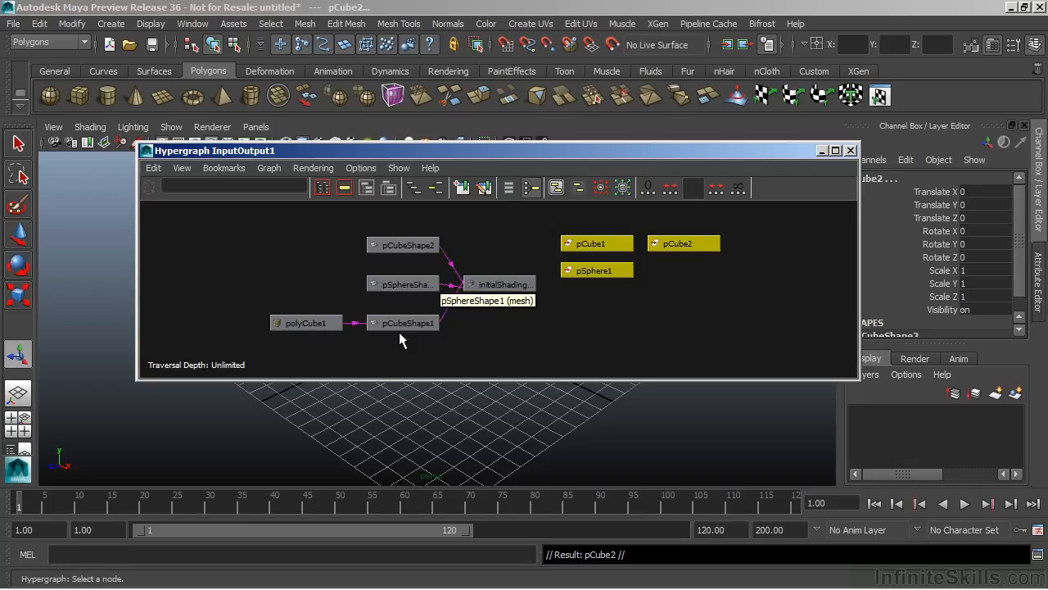
pyautogui.moveTo(508, 279); pyautogui.dragTo(511, 273)
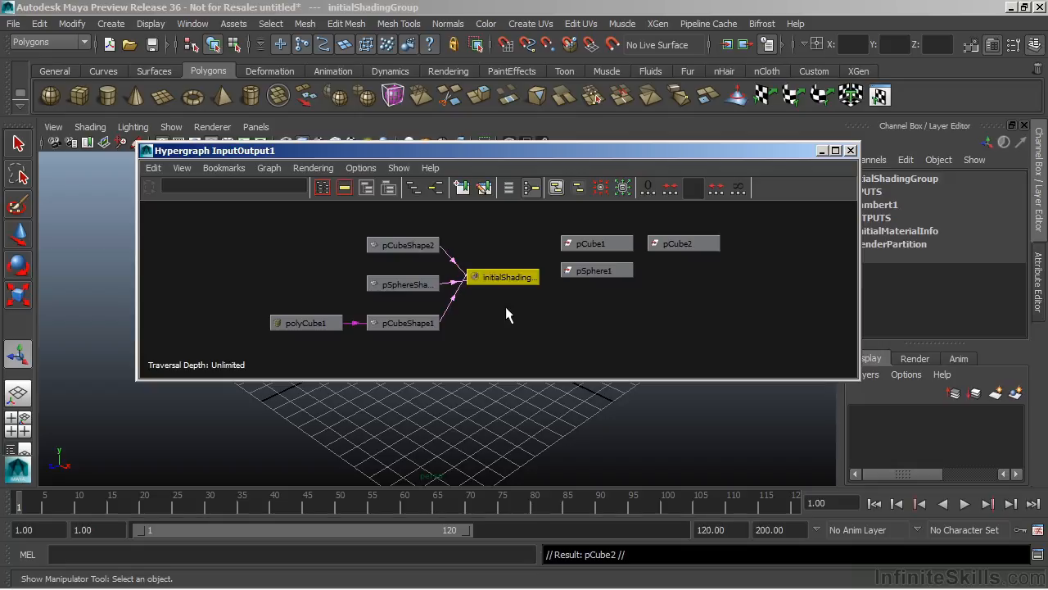
# Step: Return the Hypergraph to the scene hierarchy and parent pCube1 under pSphere1
pyautogui.click(415, 188)
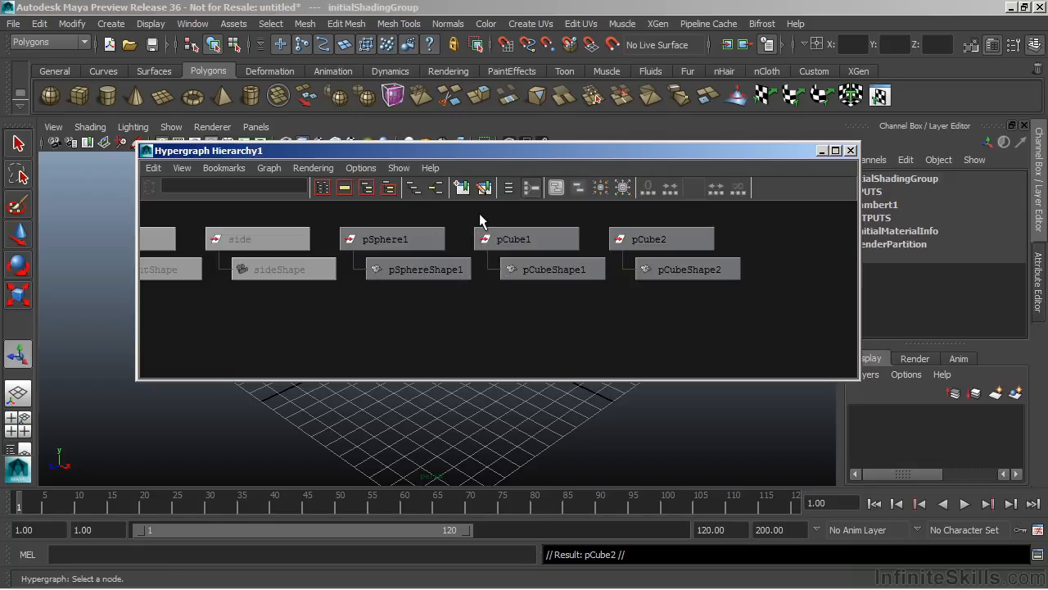
pyautogui.keyDown('alt'); pyautogui.moveTo(537, 312); pyautogui.dragTo(488, 313, button='middle'); pyautogui.keyUp('alt')
pyautogui.keyDown('alt'); pyautogui.moveTo(488, 313); pyautogui.dragTo(437, 300, button='right'); pyautogui.keyUp('alt')
pyautogui.keyDown('alt'); pyautogui.moveTo(437, 301); pyautogui.dragTo(446, 301, button='middle'); pyautogui.keyUp('alt')
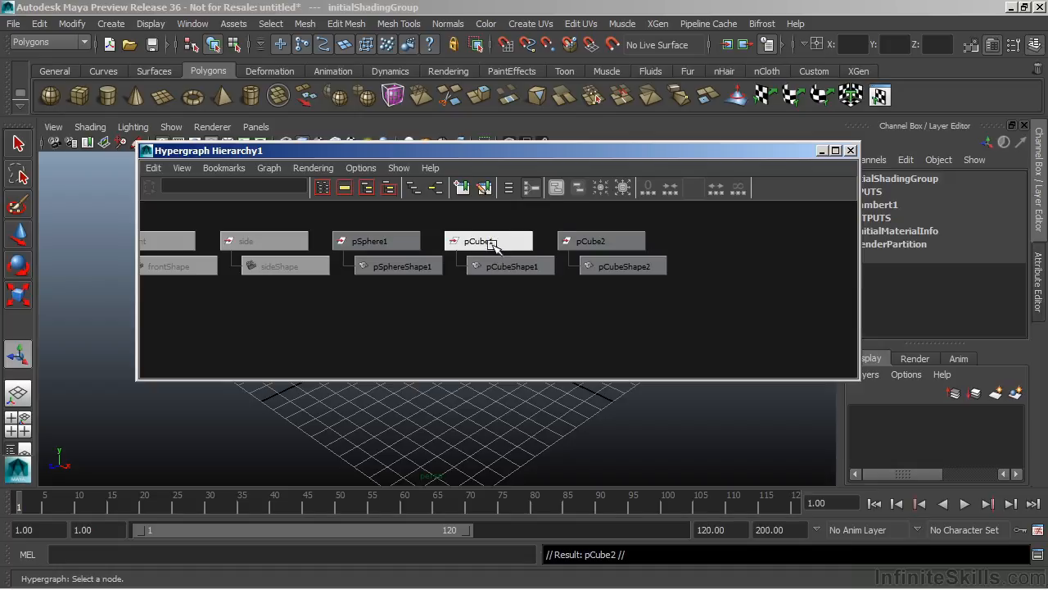
pyautogui.moveTo(494, 241); pyautogui.dragTo(466, 319, button='middle')
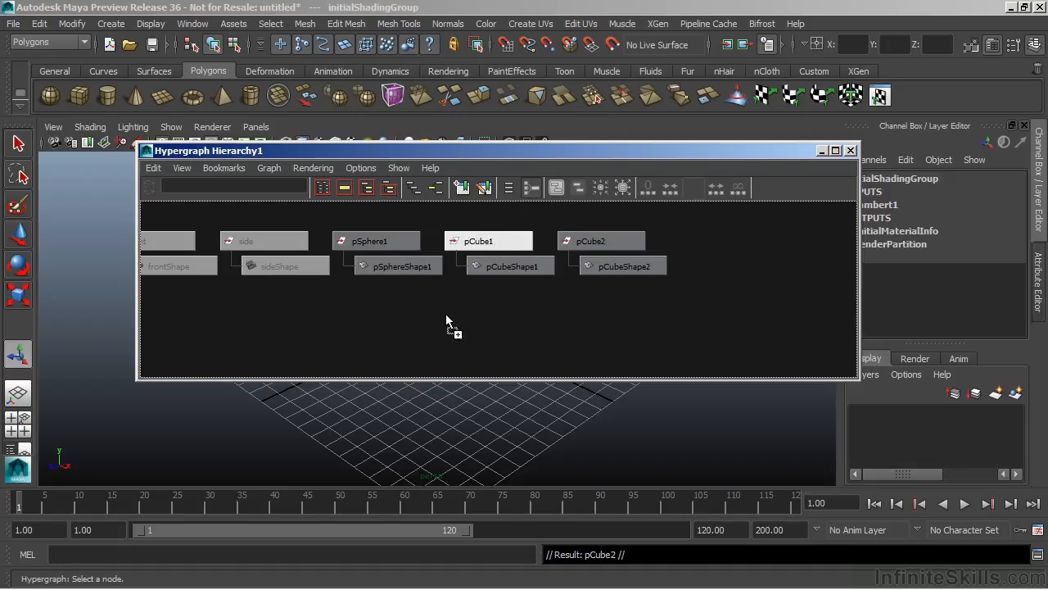
pyautogui.moveTo(382, 241); pyautogui.dragTo(382, 241, button='middle')
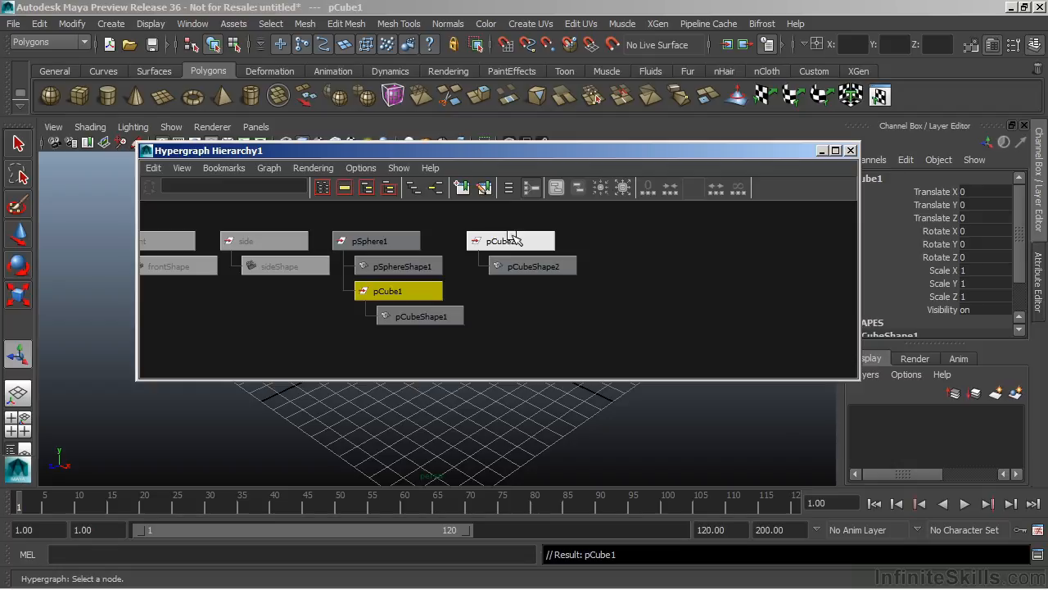
# Step: Parent pCube2 under pCube1 in the Hypergraph hierarchy
pyautogui.moveTo(520, 244); pyautogui.dragTo(402, 289, button='middle')
pyautogui.keyDown('alt'); pyautogui.moveTo(516, 293); pyautogui.dragTo(582, 259, button='middle'); pyautogui.keyUp('alt')
pyautogui.keyDown('alt'); pyautogui.moveTo(552, 287); pyautogui.dragTo(448, 300, button='right'); pyautogui.keyUp('alt')
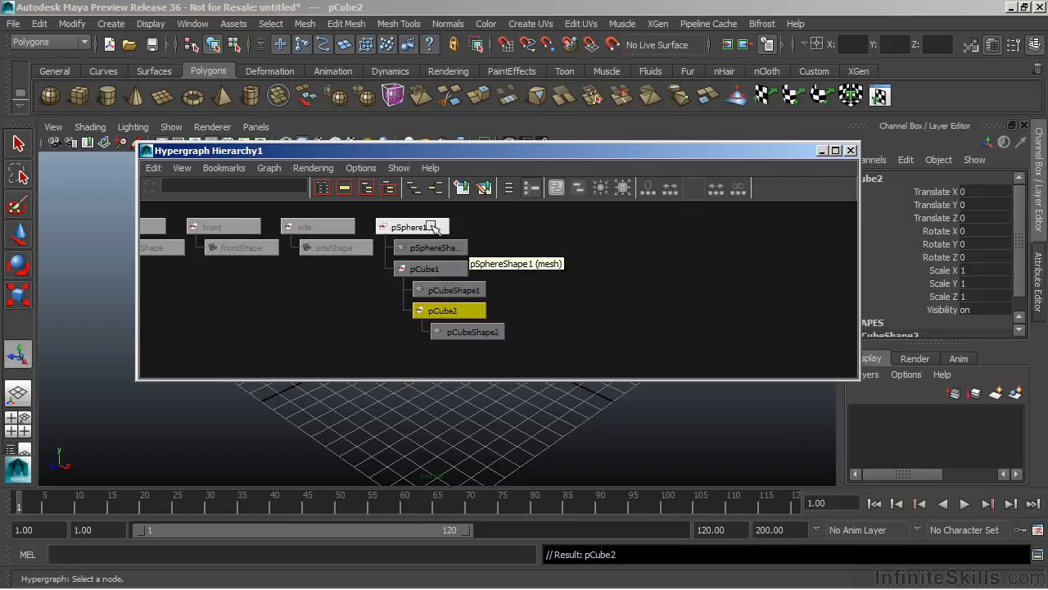
# Step: Unparent pCube2 from pCube1 by moving it to the top level of the hierarchy
pyautogui.keyDown('alt'); pyautogui.moveTo(580, 271); pyautogui.dragTo(536, 277, button='middle'); pyautogui.keyUp('alt')
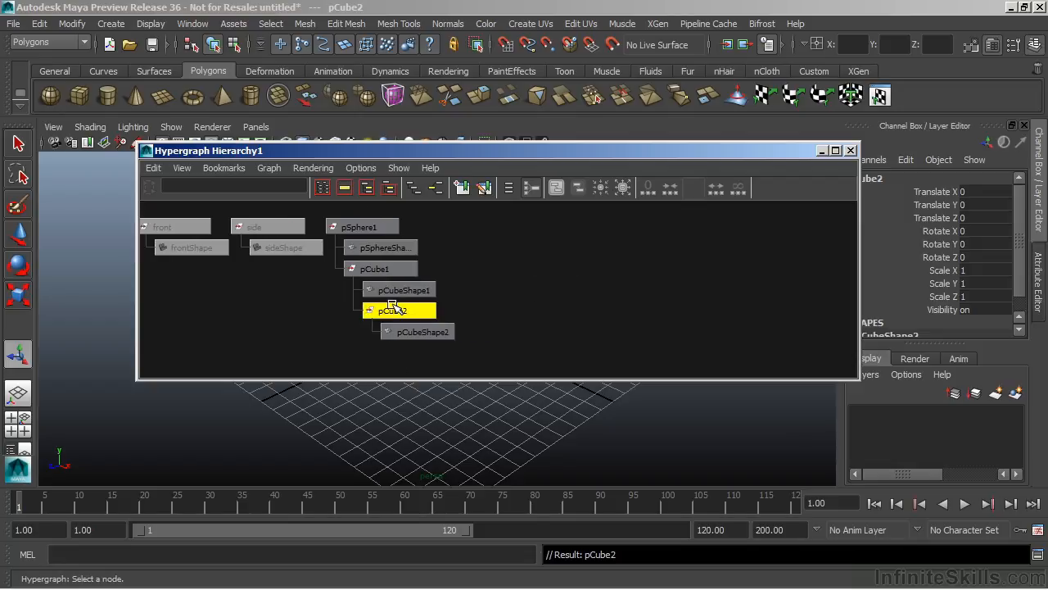
pyautogui.moveTo(394, 310); pyautogui.dragTo(447, 321, button='middle')
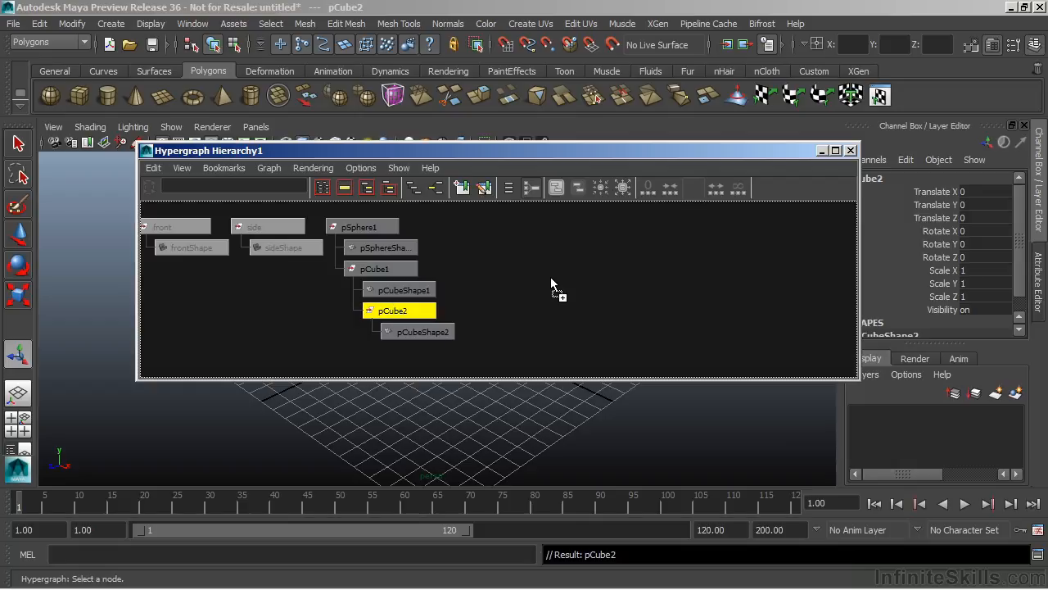
pyautogui.moveTo(550, 277); pyautogui.dragTo(550, 276, button='middle')
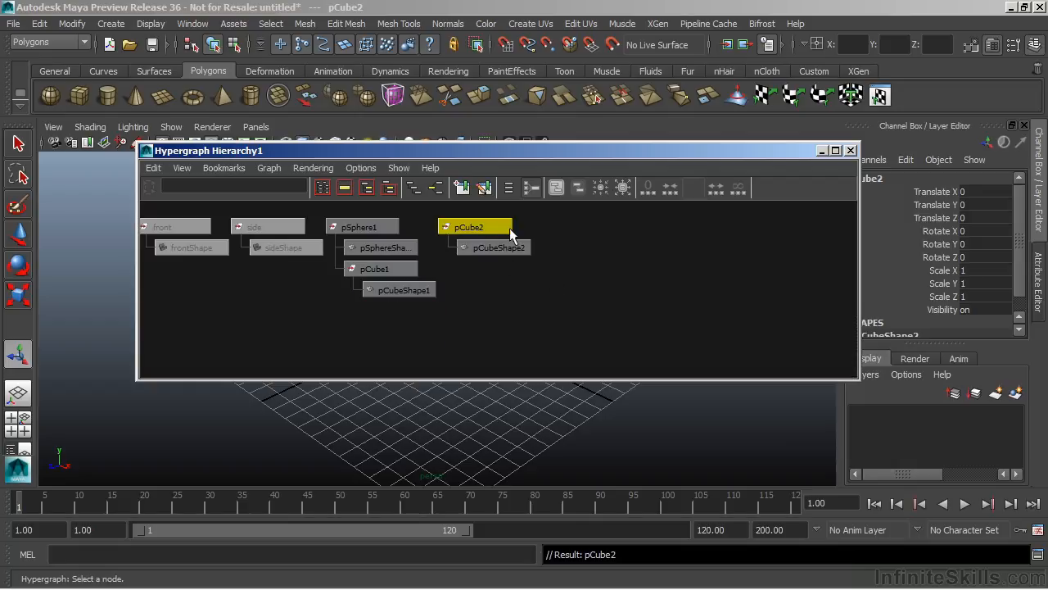
# Step: Unparent pCube1 from pSphere1 by moving it to the top level of the hierarchy
pyautogui.click(485, 315)
pyautogui.moveTo(379, 267); pyautogui.dragTo(644, 274, button='middle')
pyautogui.click(629, 392)
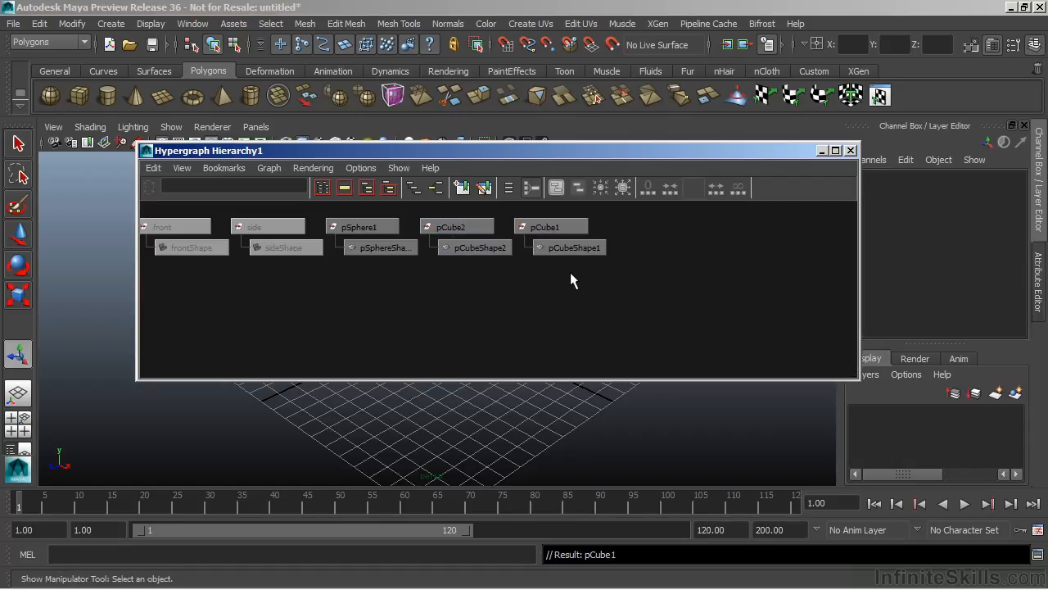
# Step: Select the pSphereShape1 node, reposition the Hypergraph window and try to move pCube2 onto pSphere1 in the hierarchy
pyautogui.click(399, 247)
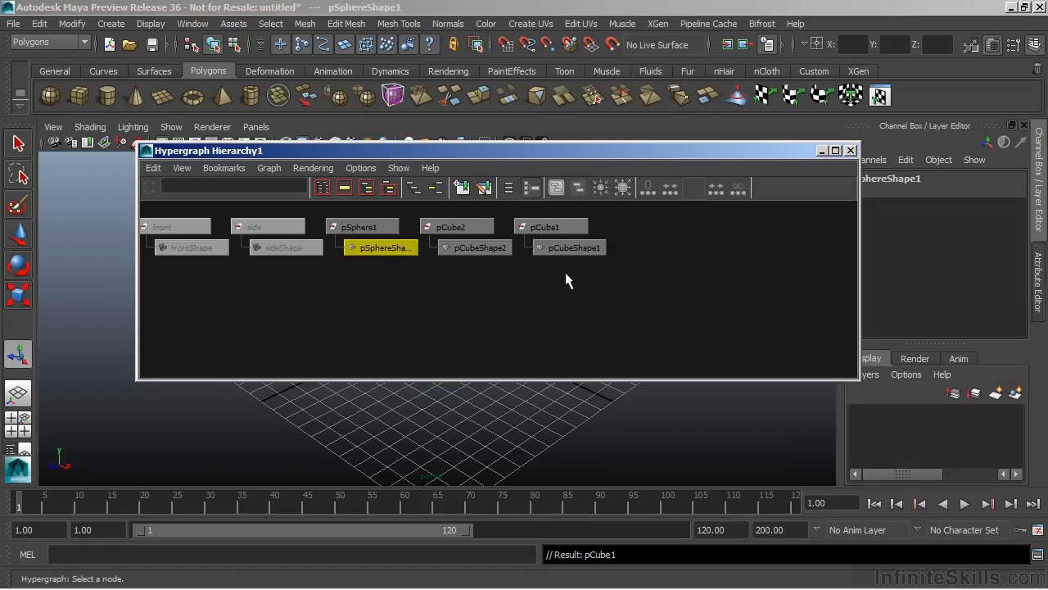
pyautogui.moveTo(540, 145); pyautogui.dragTo(537, 177)
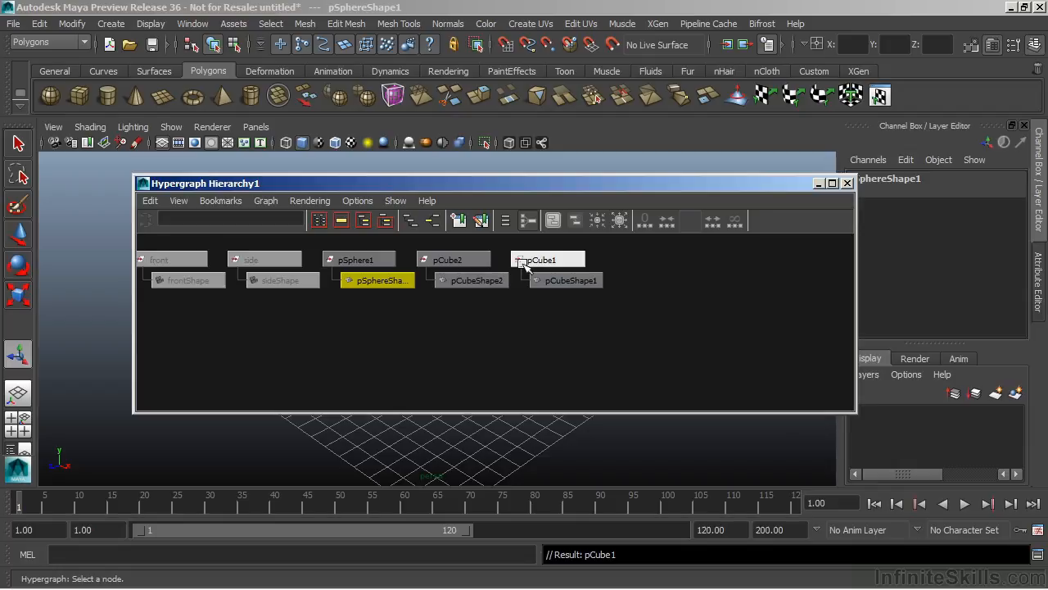
pyautogui.keyDown('alt'); pyautogui.moveTo(460, 292); pyautogui.dragTo(546, 306, button='middle'); pyautogui.keyUp('alt')
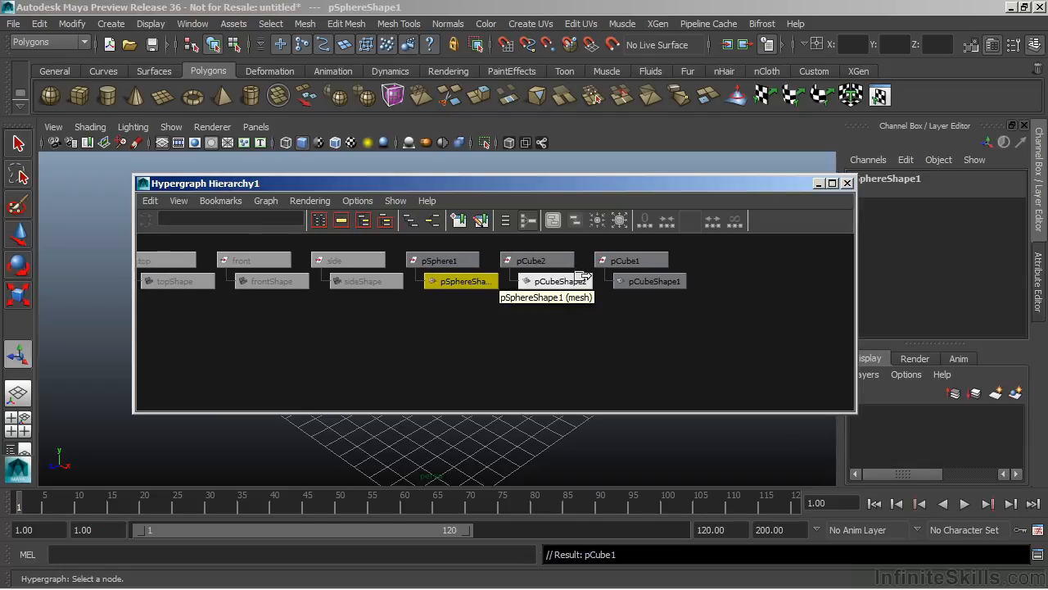
pyautogui.moveTo(533, 259); pyautogui.dragTo(455, 249, button='middle')
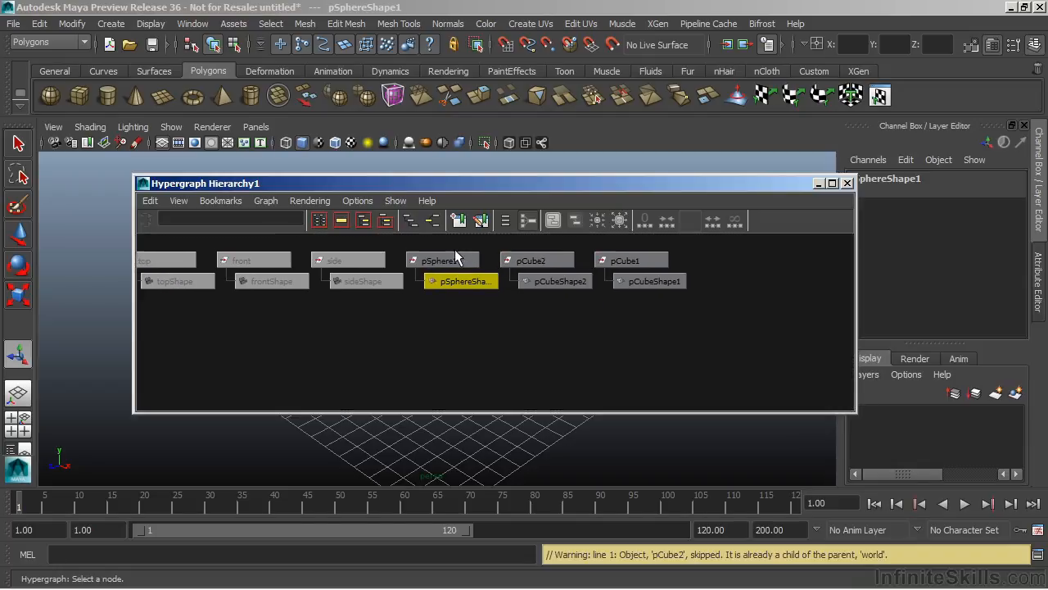
# Step: Turn off the display of shape nodes in the Hypergraph and check the display options
pyautogui.click(358, 201)
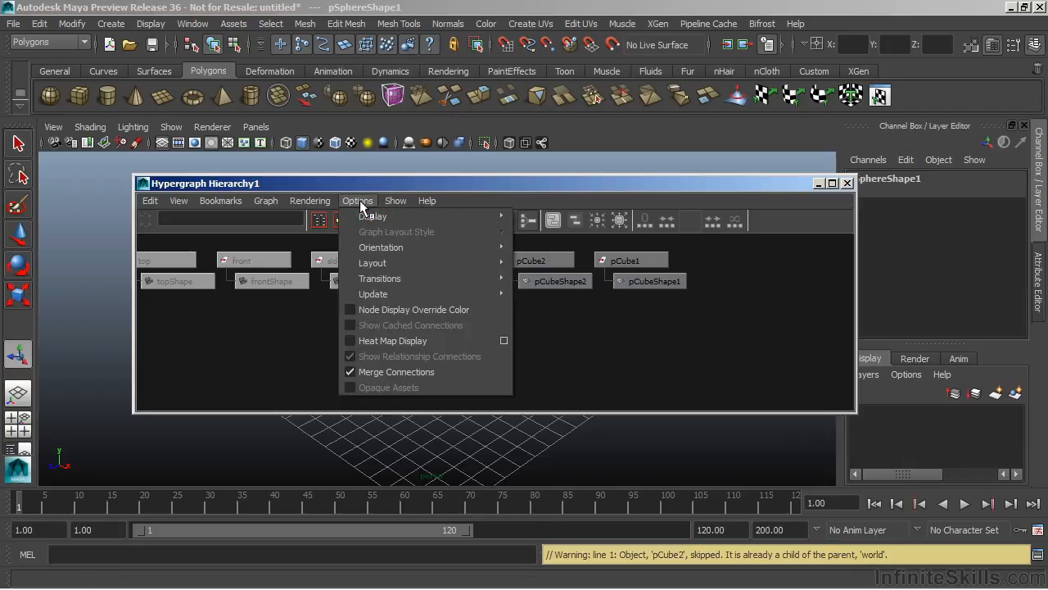
pyautogui.moveTo(369, 220)
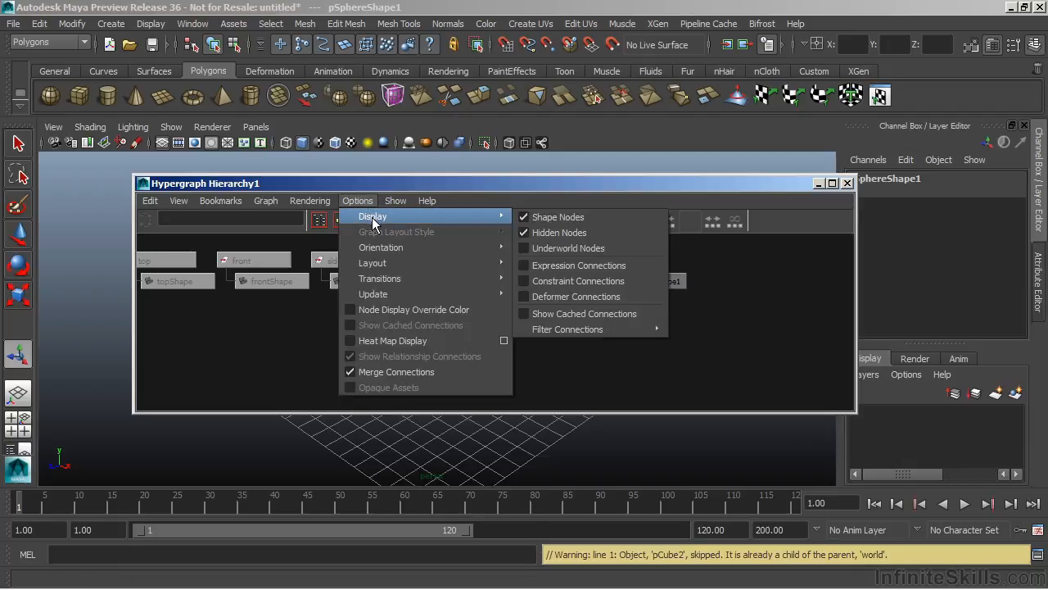
pyautogui.click(554, 217)
pyautogui.click(553, 220)
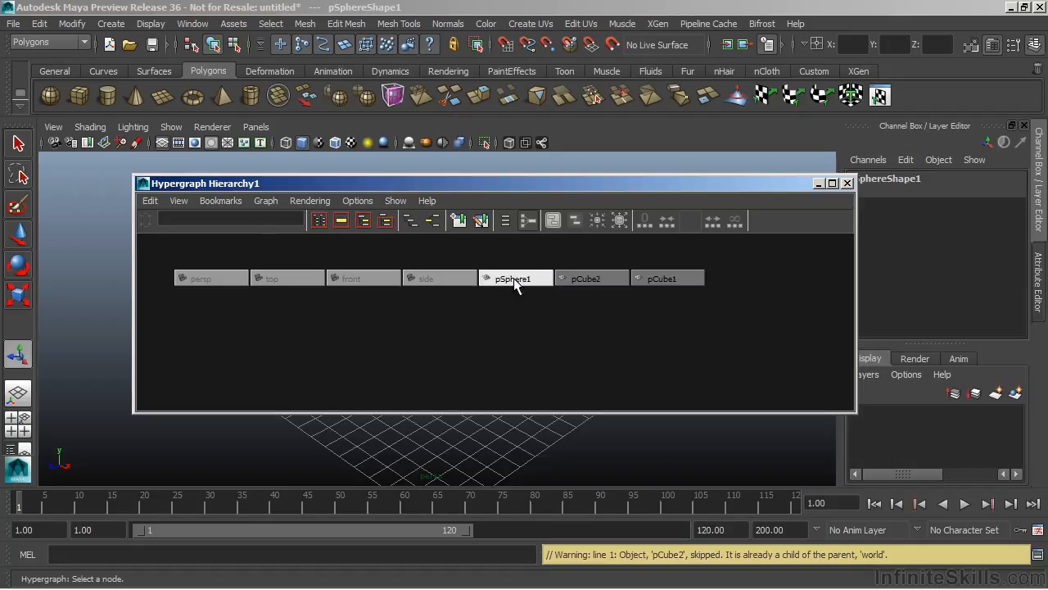
pyautogui.click(358, 201)
pyautogui.moveTo(367, 217)
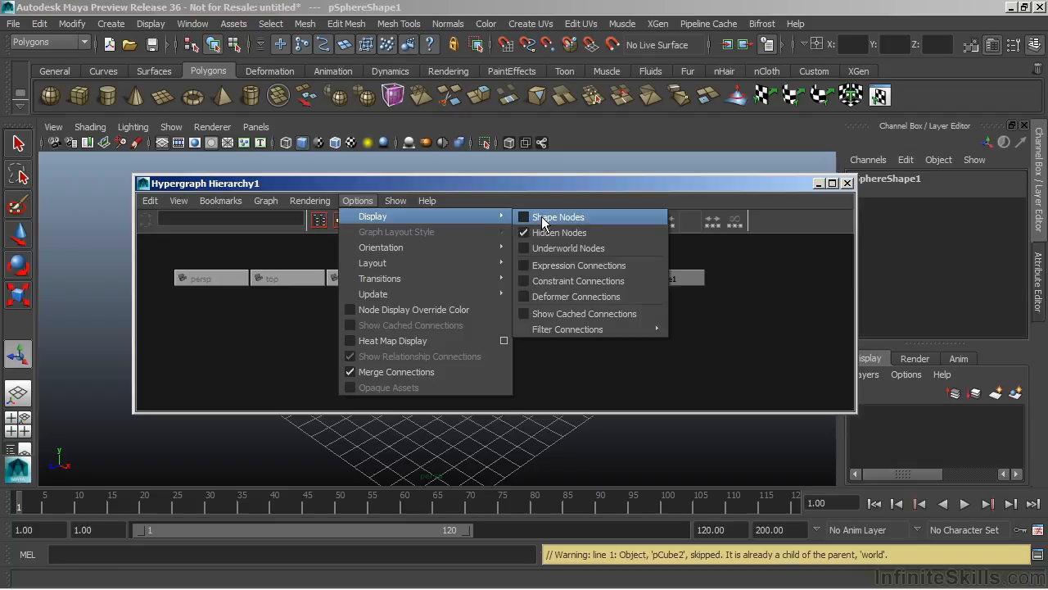
pyautogui.click(554, 178)
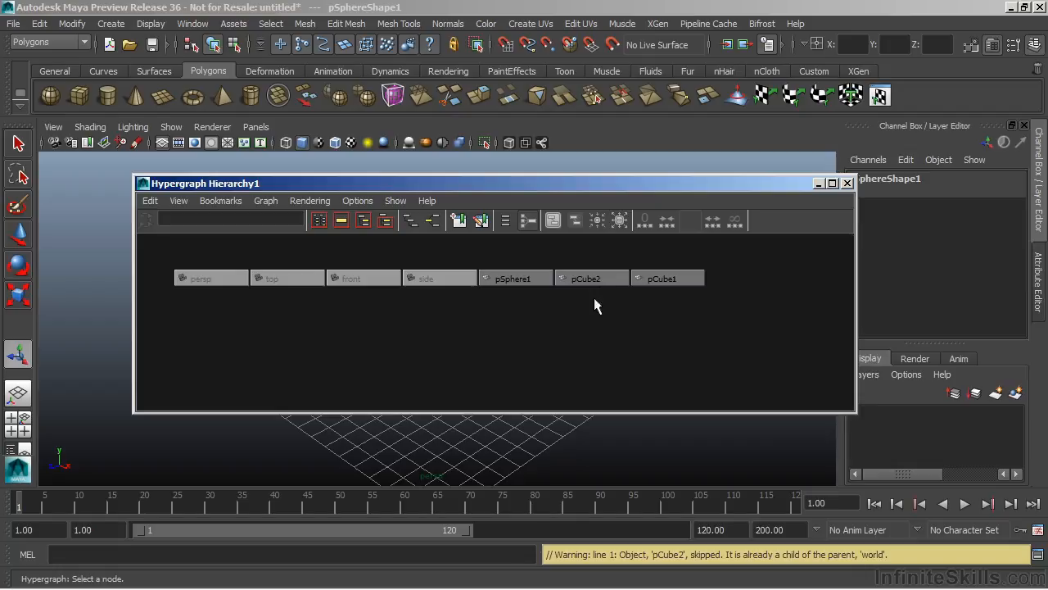
# Step: Parent pCube2 under pSphere1, and pCube1 under pCube2, with only the transform nodes shown
pyautogui.moveTo(592, 287); pyautogui.dragTo(574, 313, button='middle')
pyautogui.moveTo(533, 282); pyautogui.dragTo(529, 280, button='middle')
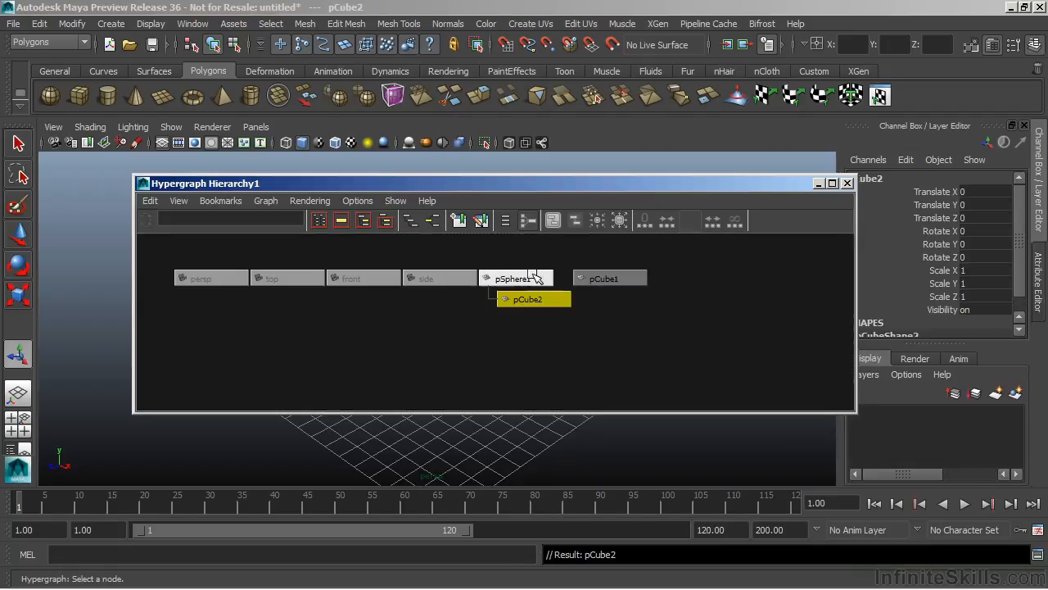
pyautogui.moveTo(606, 281); pyautogui.dragTo(550, 310, button='middle')
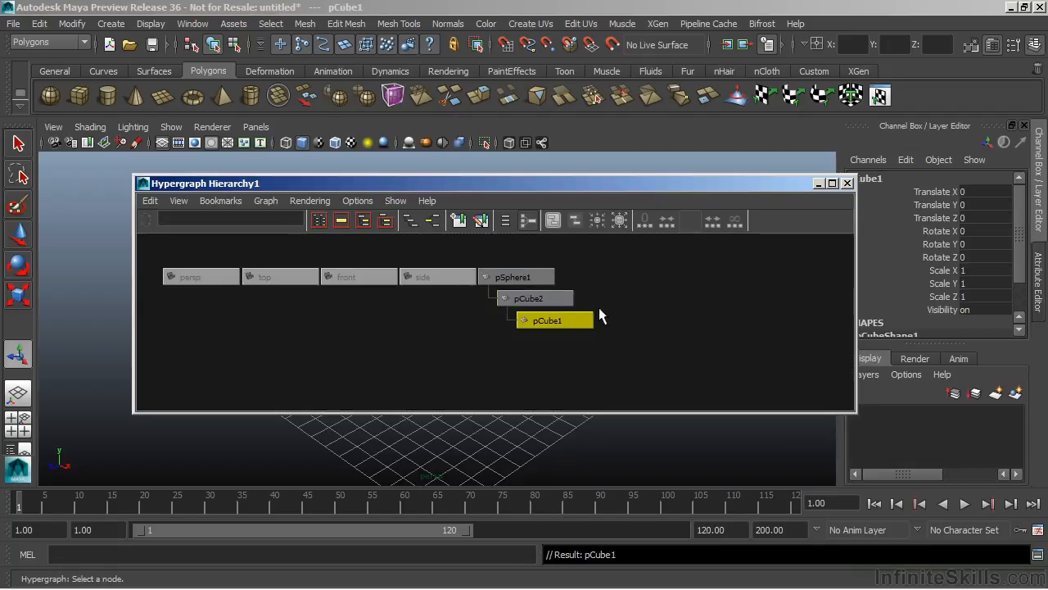
# Step: Collapse the hierarchy beneath pSphere1 and expand it again by a single level
pyautogui.doubleClick(516, 278)
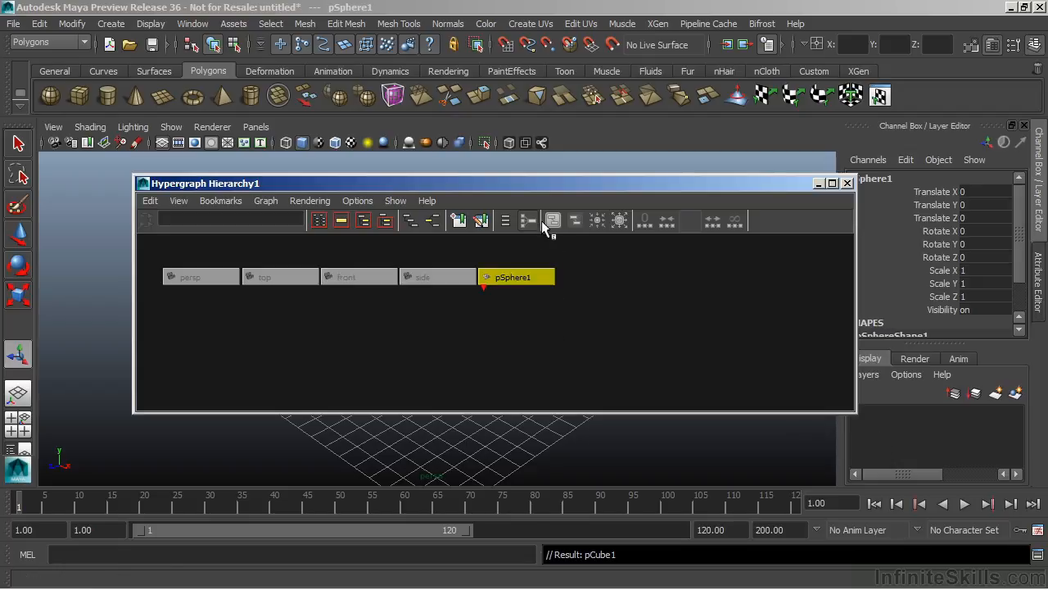
pyautogui.moveTo(529, 183); pyautogui.dragTo(528, 86)
pyautogui.rightClick(521, 177)
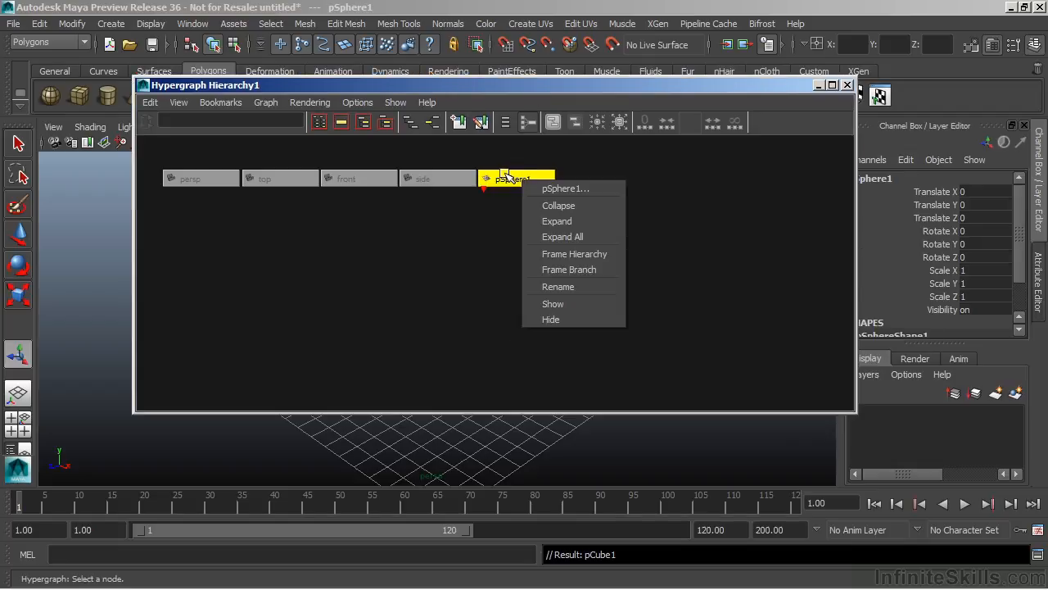
pyautogui.click(557, 221)
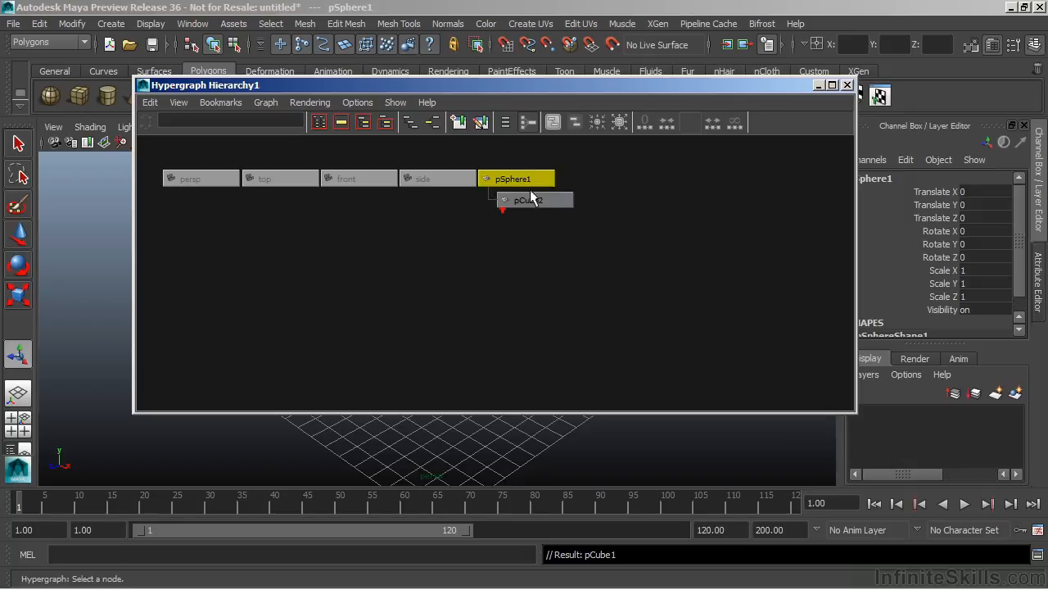
# Step: Collapse pSphere1's branch again and expand all of its levels at once
pyautogui.rightClick(530, 180)
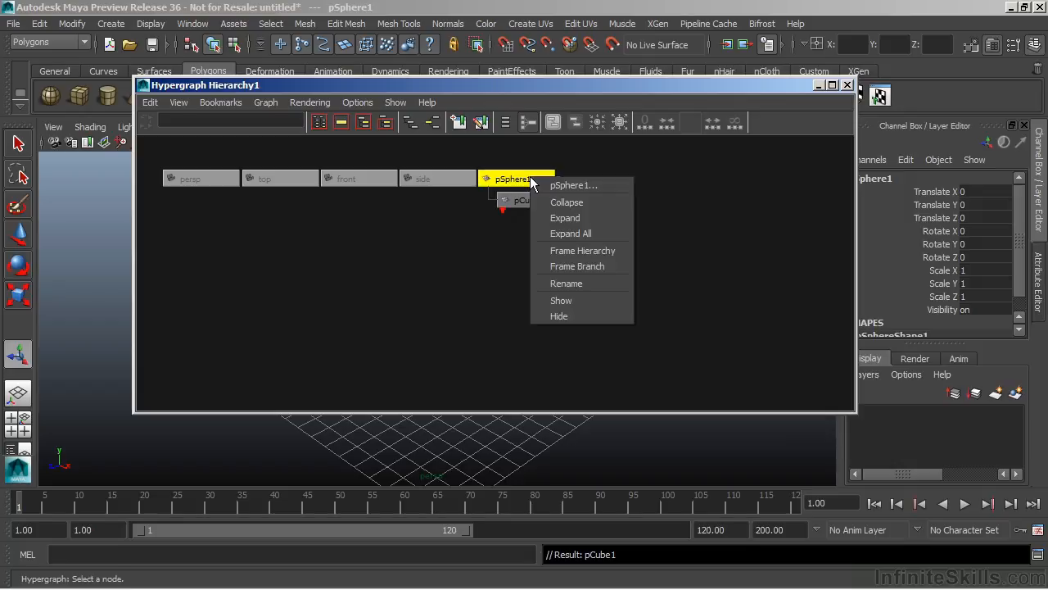
pyautogui.click(557, 204)
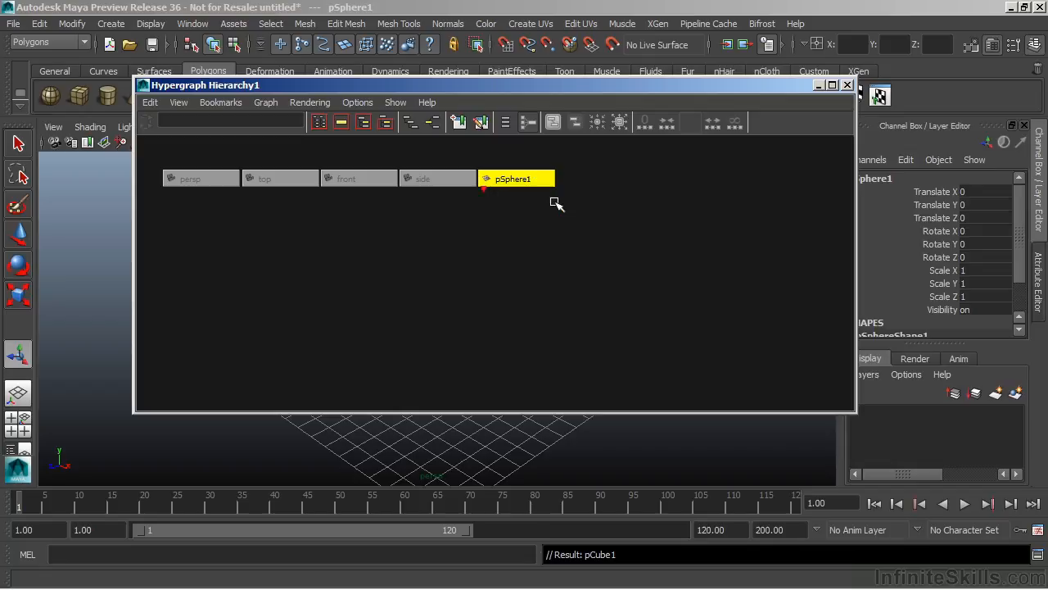
pyautogui.rightClick(534, 177)
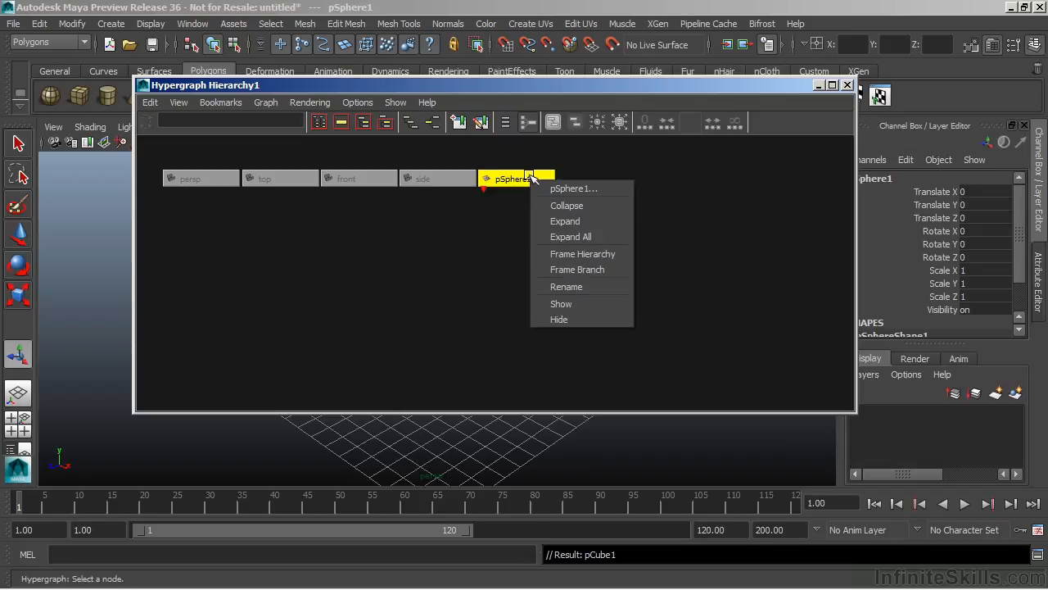
pyautogui.click(569, 237)
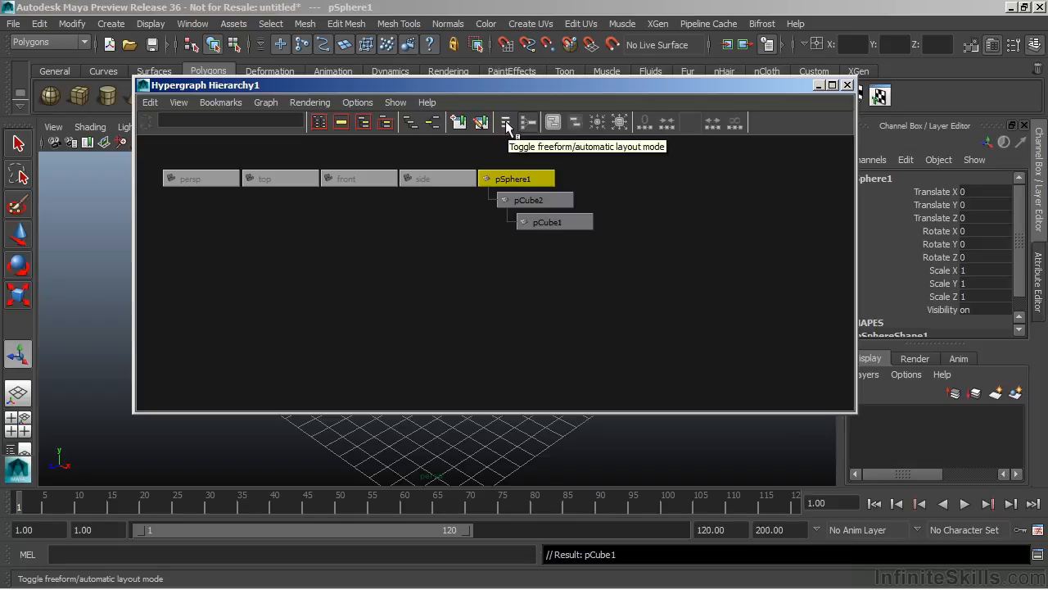
# Step: Unparent pCube2 and pCube1 to the top level and switch the Hypergraph to freeform layout
pyautogui.moveTo(519, 198); pyautogui.dragTo(633, 185, button='middle')
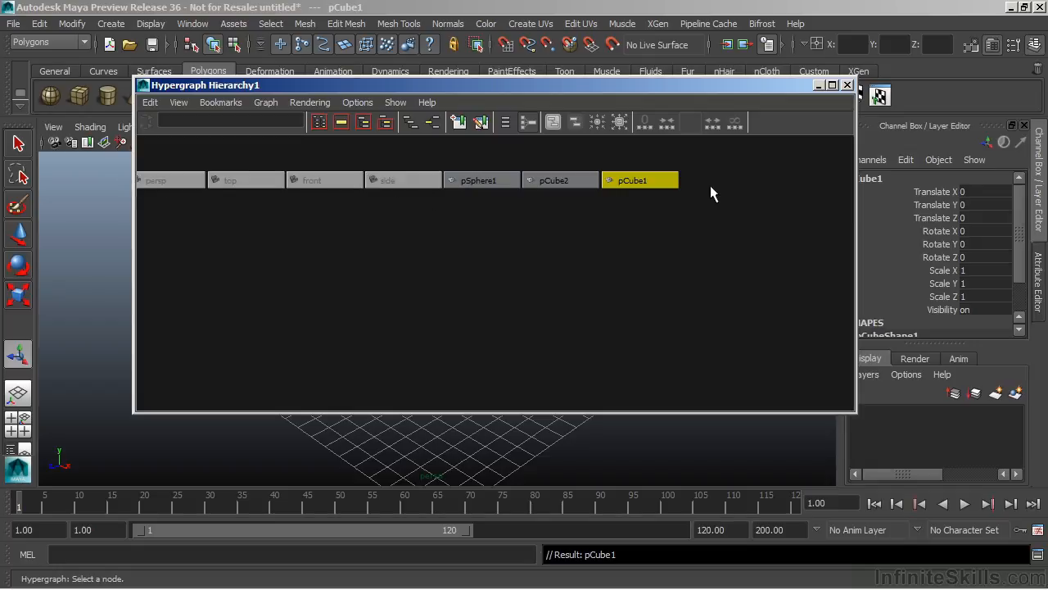
pyautogui.click(506, 122)
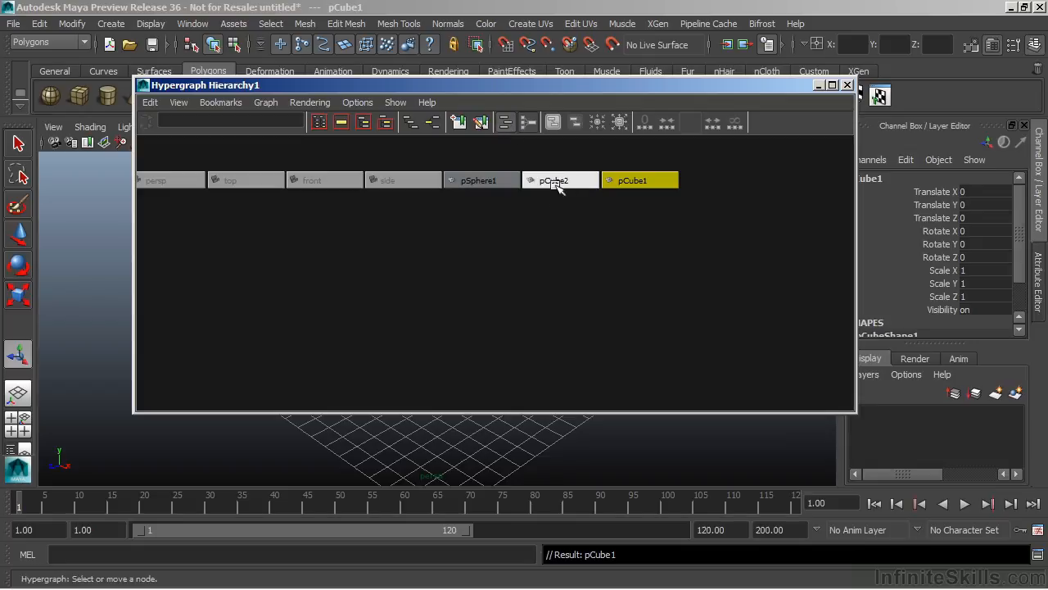
# Step: Scatter the pCube1, pCube2, pSphere1, side, front and top nodes freely around the Hypergraph
pyautogui.moveTo(627, 179); pyautogui.dragTo(731, 272)
pyautogui.moveTo(554, 185); pyautogui.dragTo(718, 184)
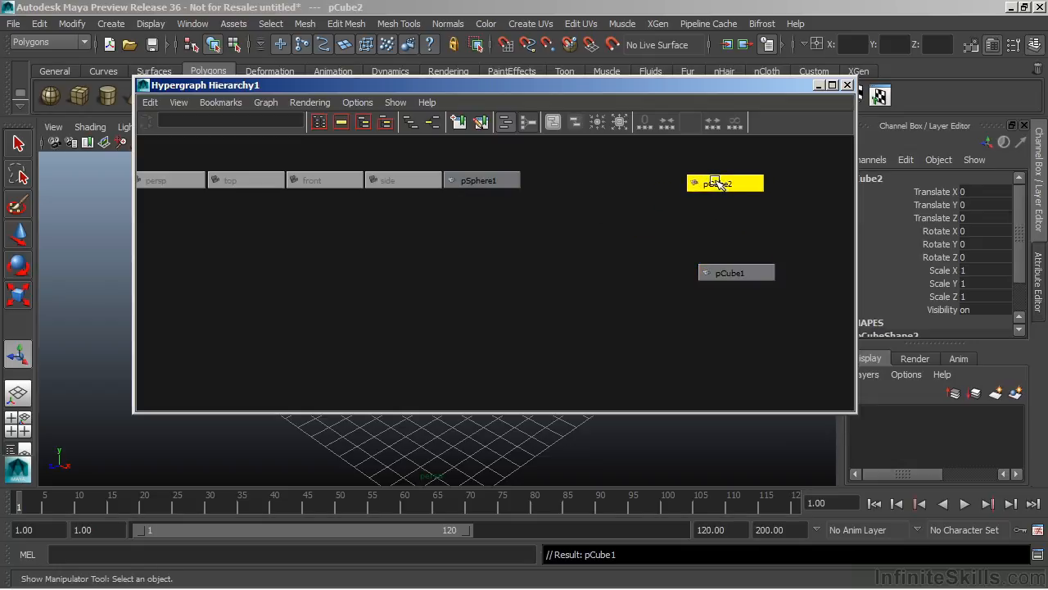
pyautogui.moveTo(498, 199); pyautogui.dragTo(486, 302)
pyautogui.moveTo(414, 179); pyautogui.dragTo(597, 228)
pyautogui.moveTo(337, 180); pyautogui.dragTo(291, 339)
pyautogui.moveTo(248, 174); pyautogui.dragTo(458, 185)
pyautogui.keyDown('alt'); pyautogui.moveTo(475, 231); pyautogui.dragTo(419, 251, button='right'); pyautogui.keyUp('alt')
pyautogui.keyDown('alt'); pyautogui.moveTo(420, 250); pyautogui.dragTo(421, 205, button='middle'); pyautogui.keyUp('alt')
pyautogui.keyDown('alt'); pyautogui.moveTo(421, 205); pyautogui.dragTo(571, 286, button='right'); pyautogui.keyUp('alt')
pyautogui.keyDown('alt'); pyautogui.moveTo(570, 286); pyautogui.dragTo(570, 303, button='middle'); pyautogui.keyUp('alt')
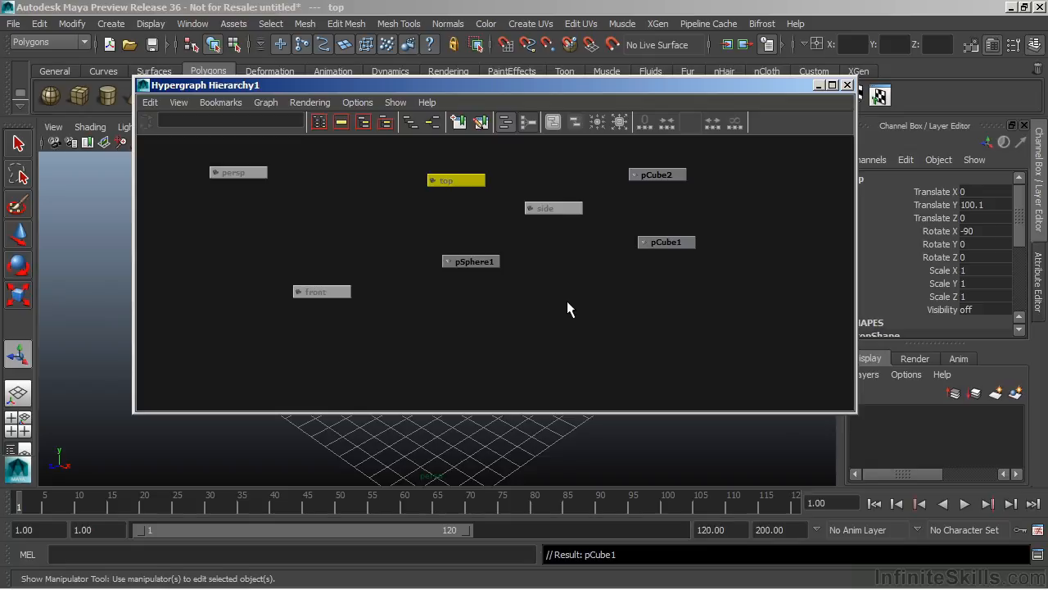
# Step: Switch the Hypergraph to automatic layout and back to the freeform arrangement
pyautogui.click(505, 123)
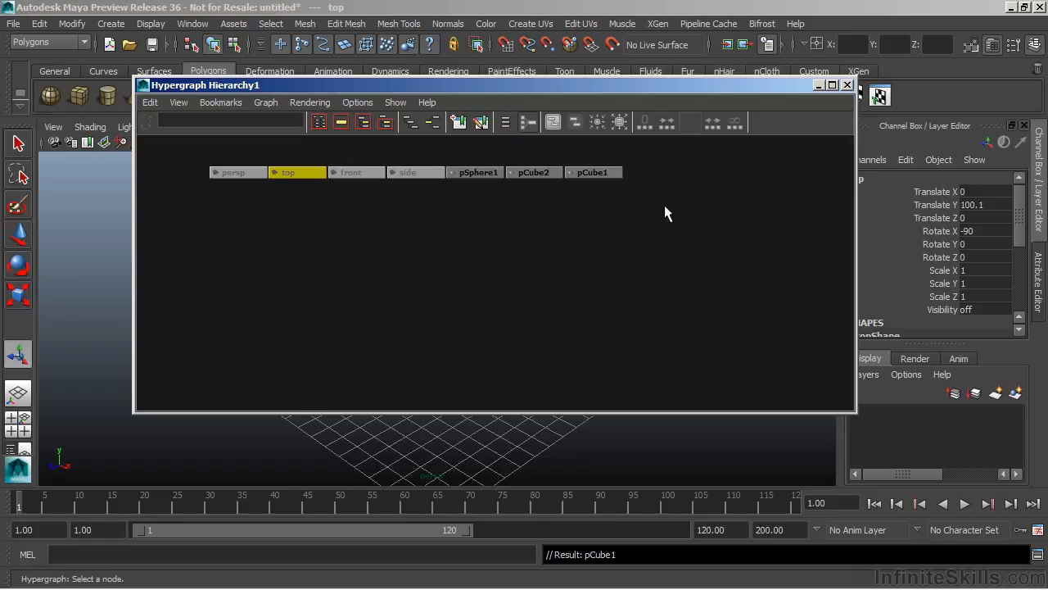
pyautogui.click(507, 123)
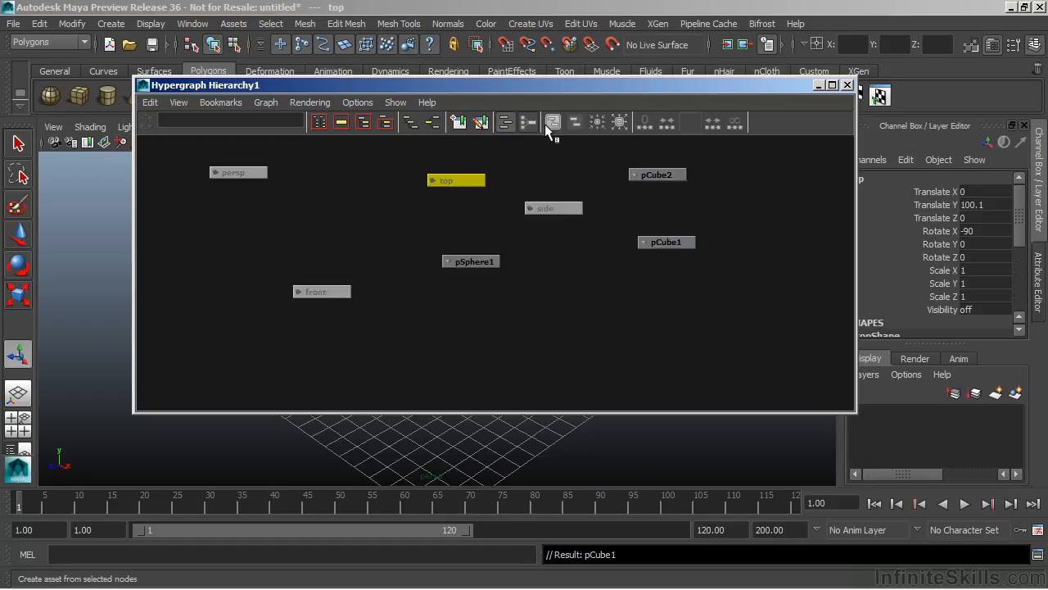
# Step: Uncover the Channel Box, select pSphere1 and examine its shape and output nodes there
pyautogui.moveTo(562, 83); pyautogui.dragTo(505, 80)
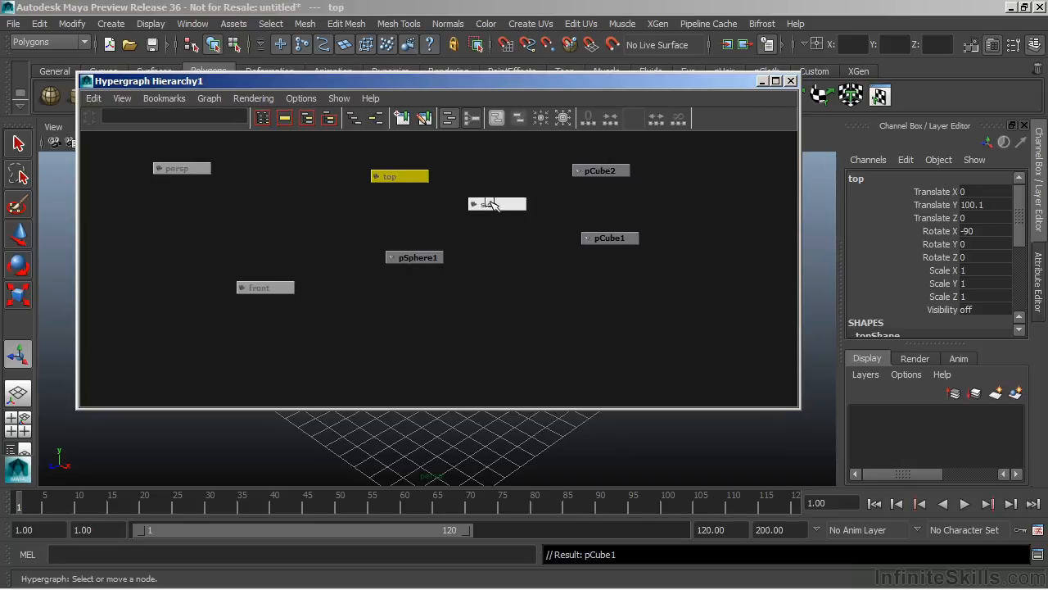
pyautogui.click(430, 258)
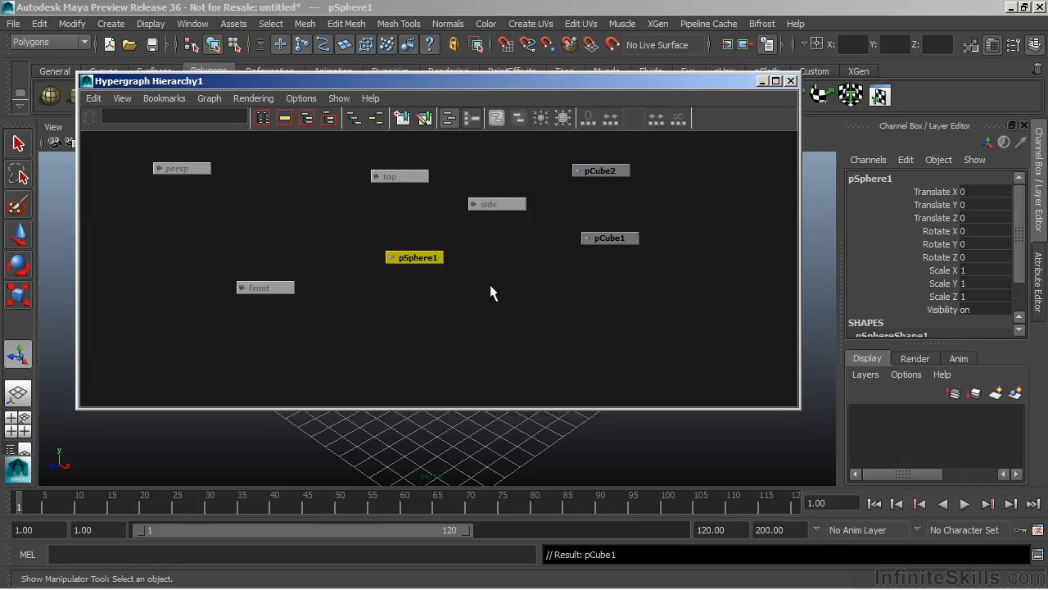
pyautogui.scroll(-1, 1010, 260)
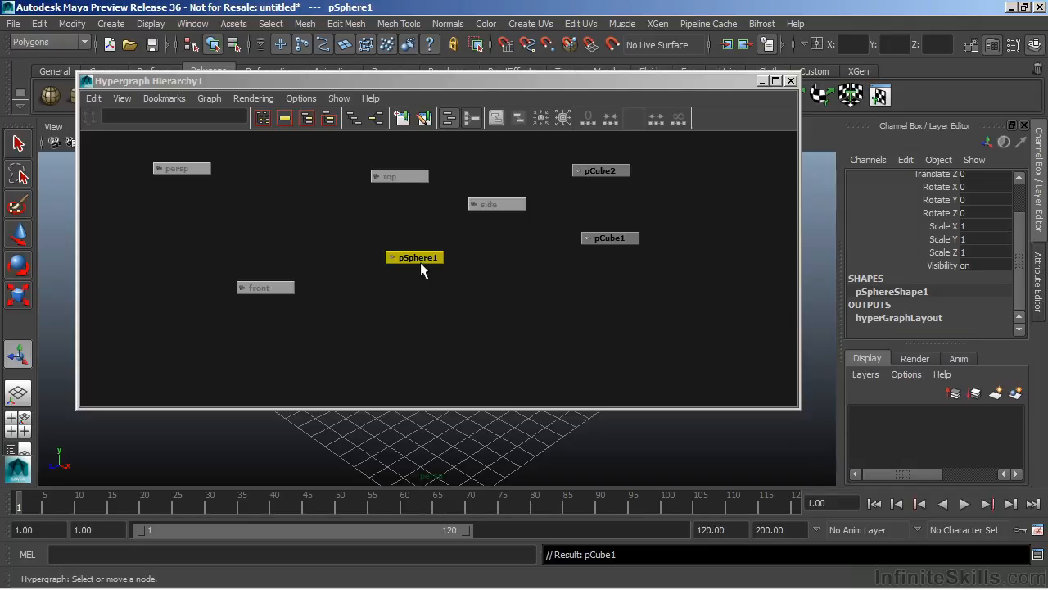
pyautogui.keyDown('alt'); pyautogui.moveTo(472, 216); pyautogui.dragTo(496, 226, button='middle'); pyautogui.keyUp('alt')
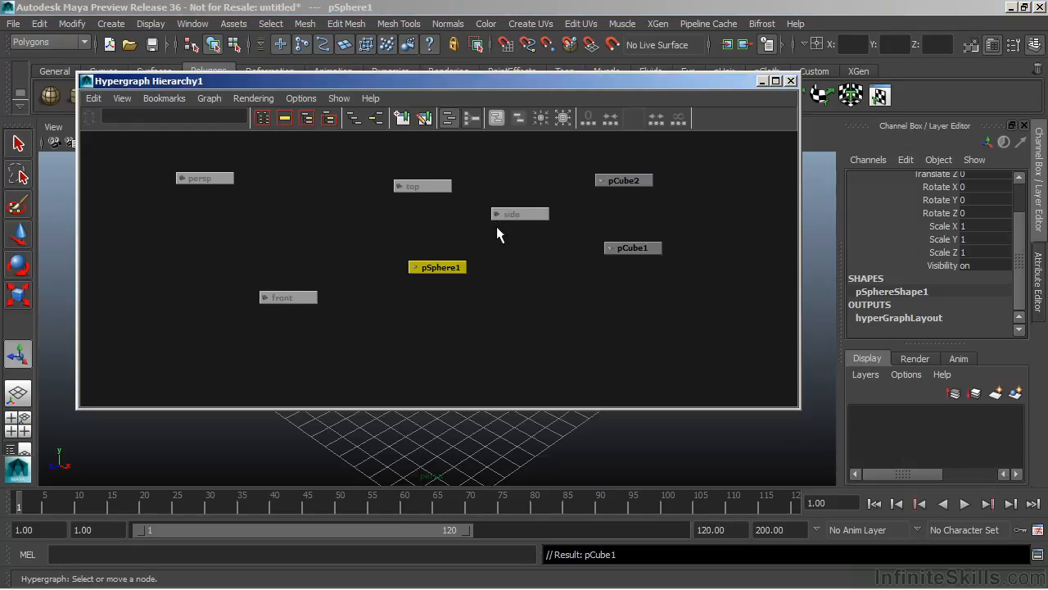